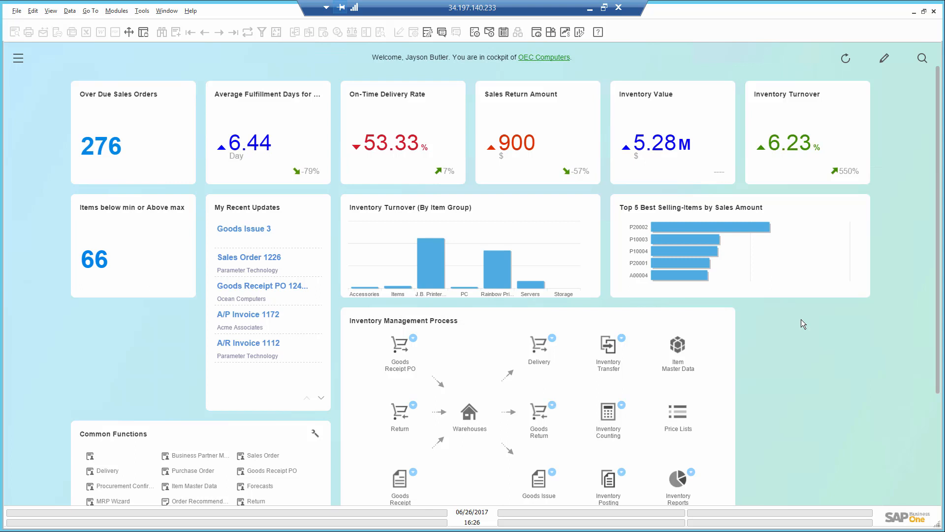
Step: Open the detailed list of items below minimum or above maximum, page through its results, and close it
left_click(97, 260)
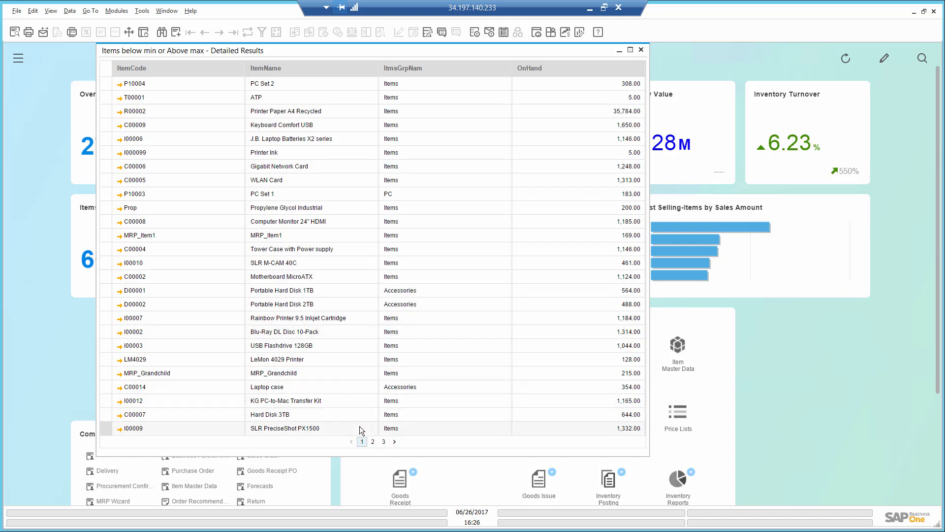
left_click(373, 442)
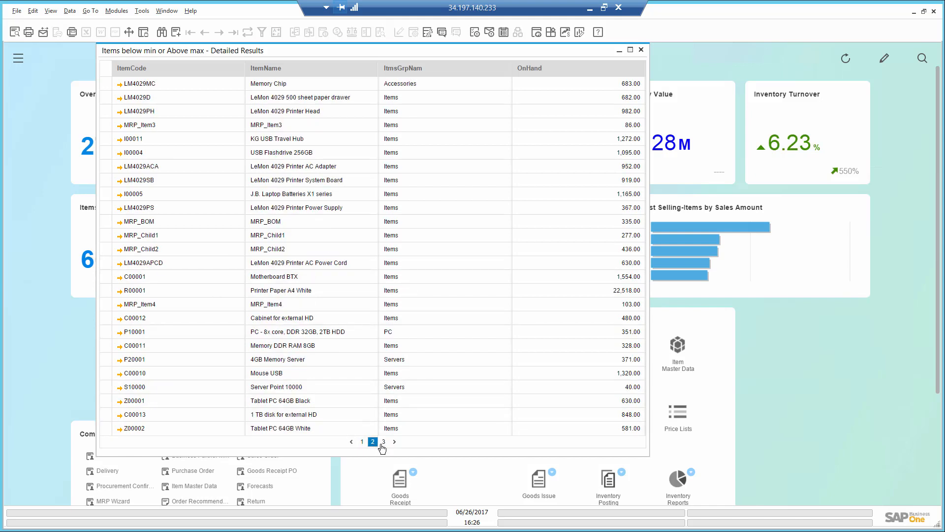
left_click(383, 442)
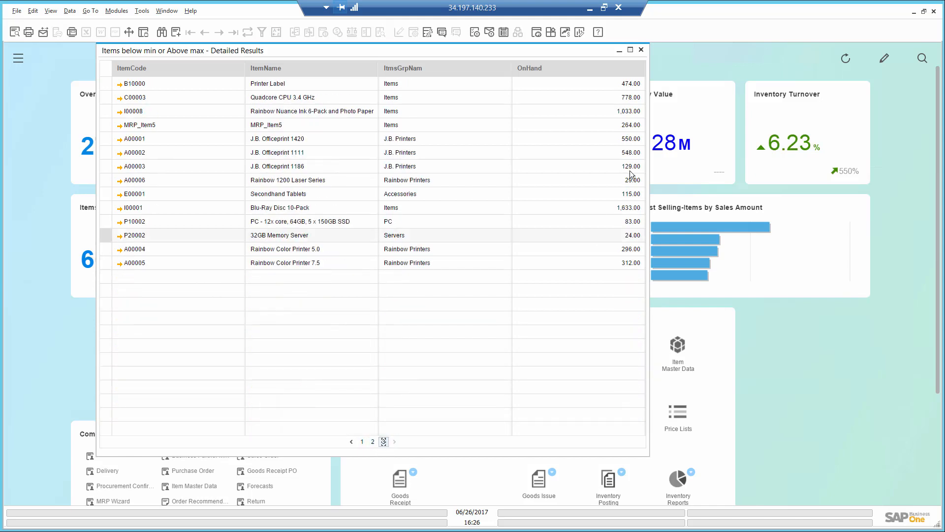
left_click(640, 49)
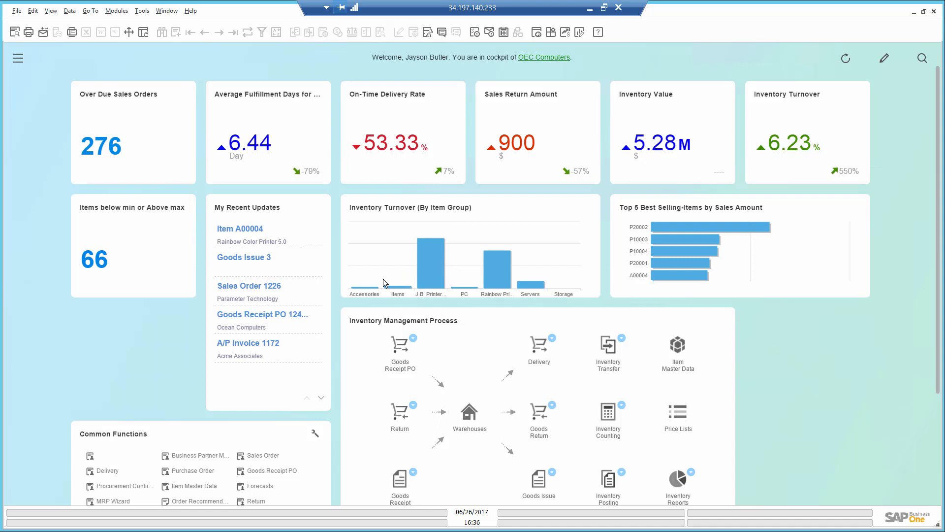
Step: Drill down from the Rainbow Printers inventory turnover bar to the item master data of item A00004
mouse_move(374, 290)
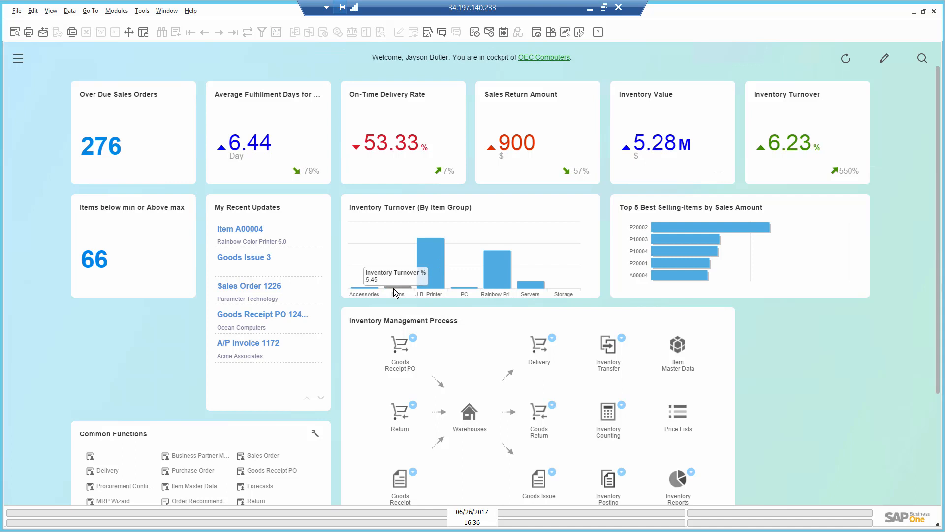
mouse_move(427, 289)
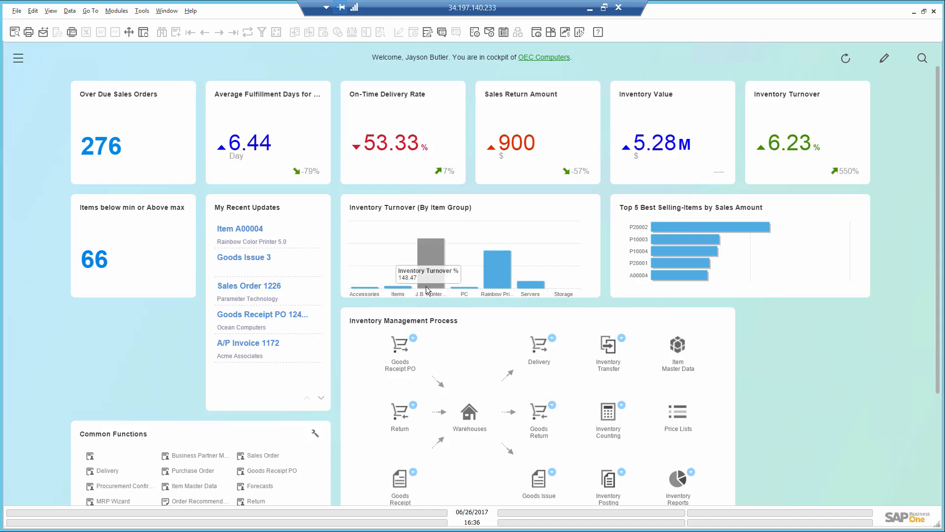
mouse_move(494, 279)
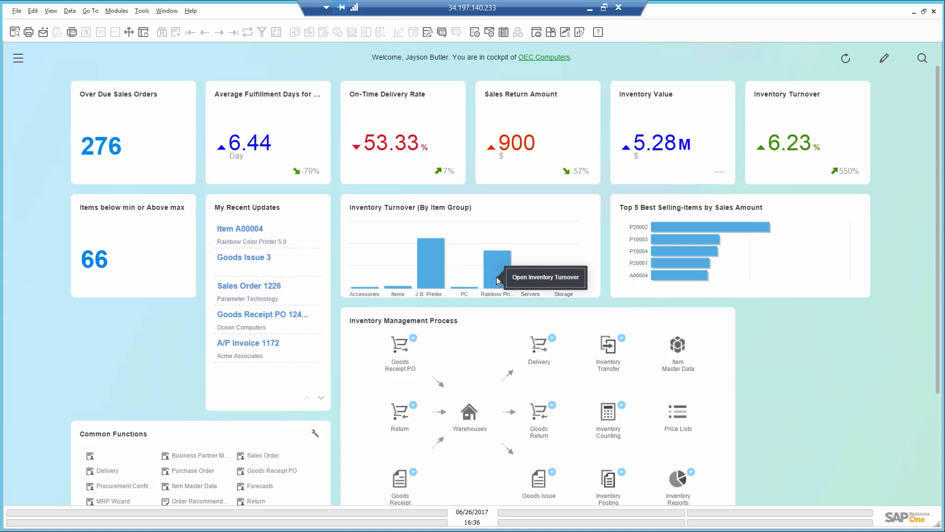
left_click(518, 284)
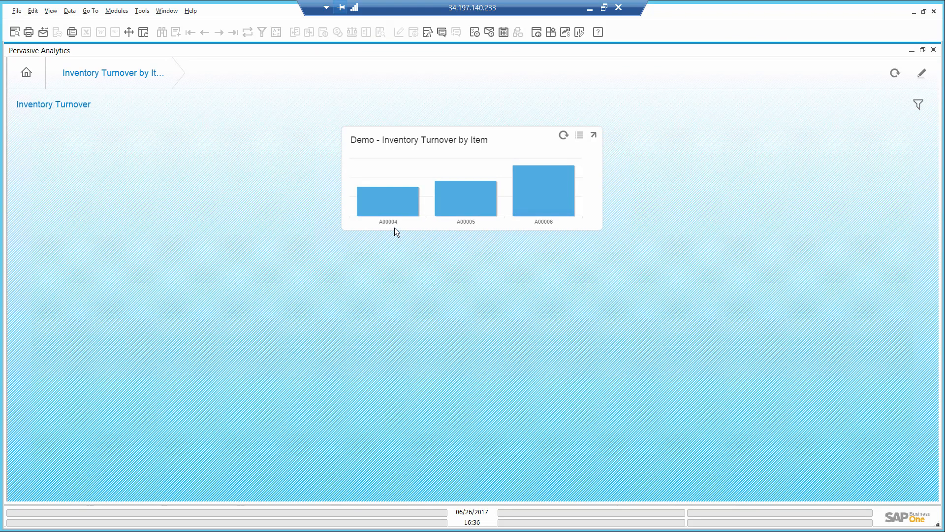
left_click(395, 208)
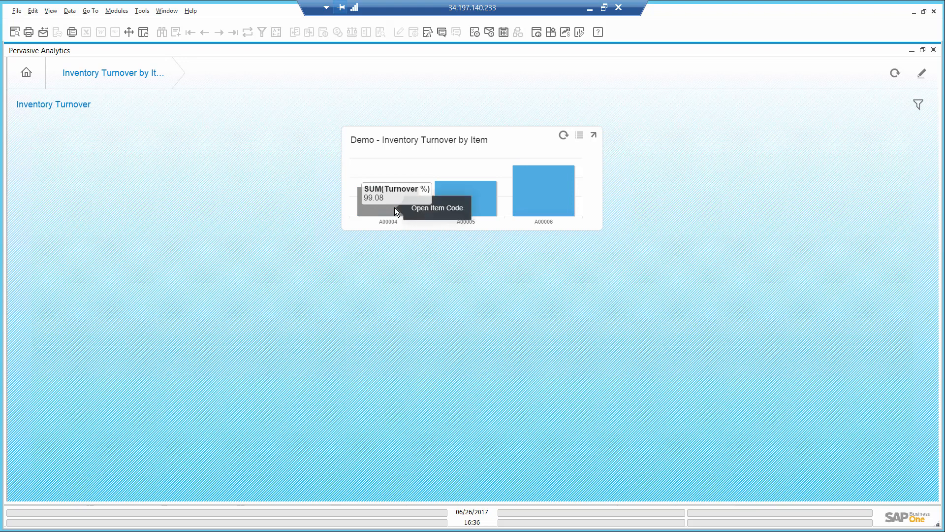
left_click(424, 211)
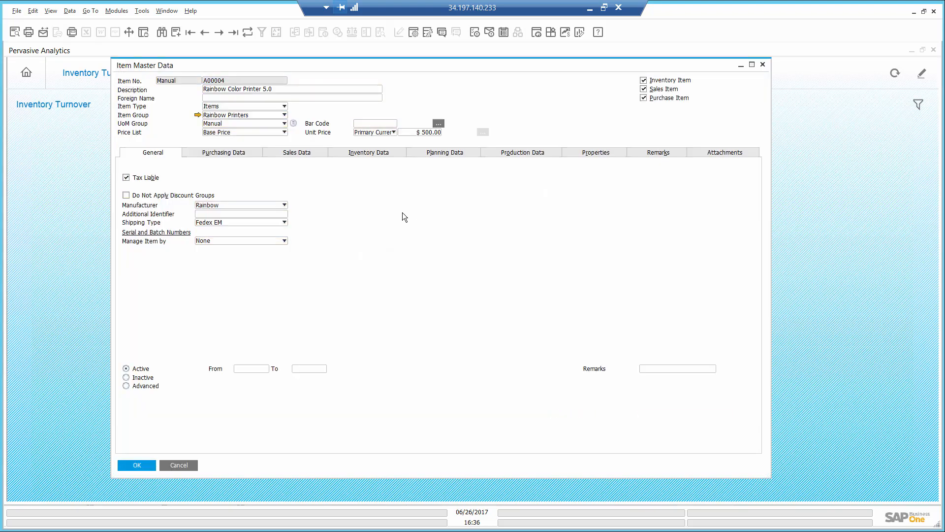
Step: Set the minimum inventory of item A00004 in warehouse 01 to 20
left_click(383, 153)
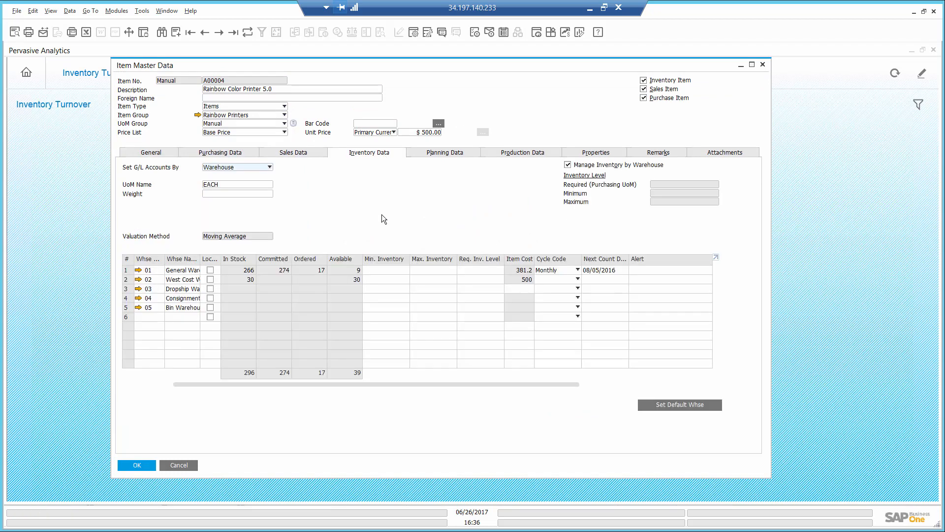
left_click(382, 272)
type("20")
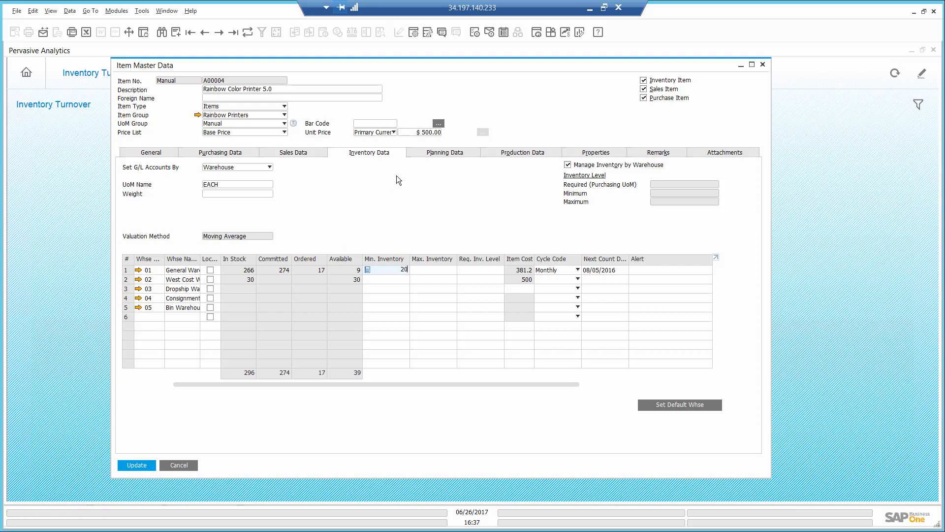
Step: Set the item's planning lead time to 3 days and order multiple to 5, then save and close the item
left_click(446, 153)
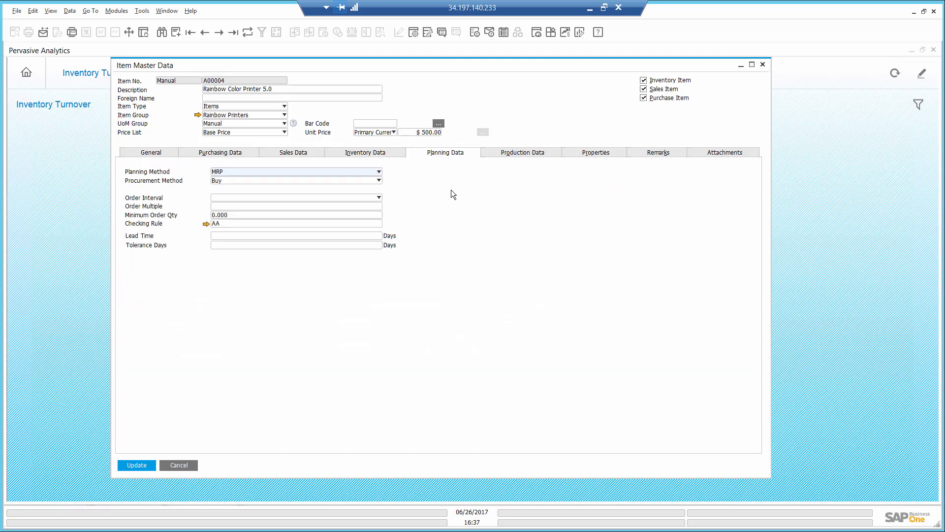
left_click(234, 237)
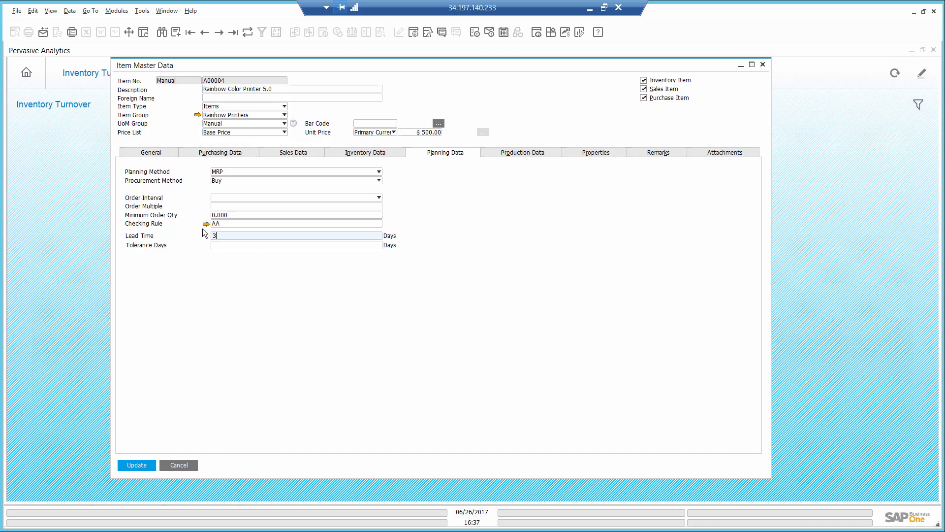
left_click(219, 206)
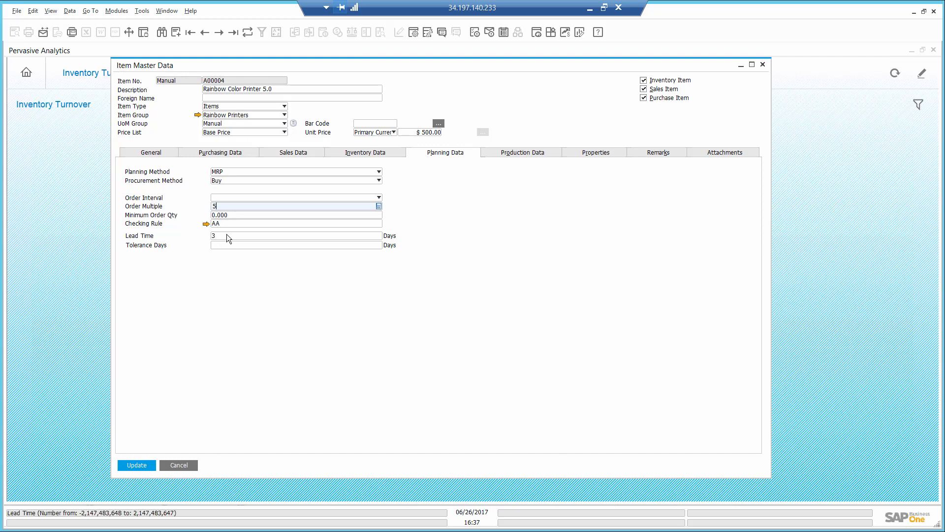
left_click(133, 468)
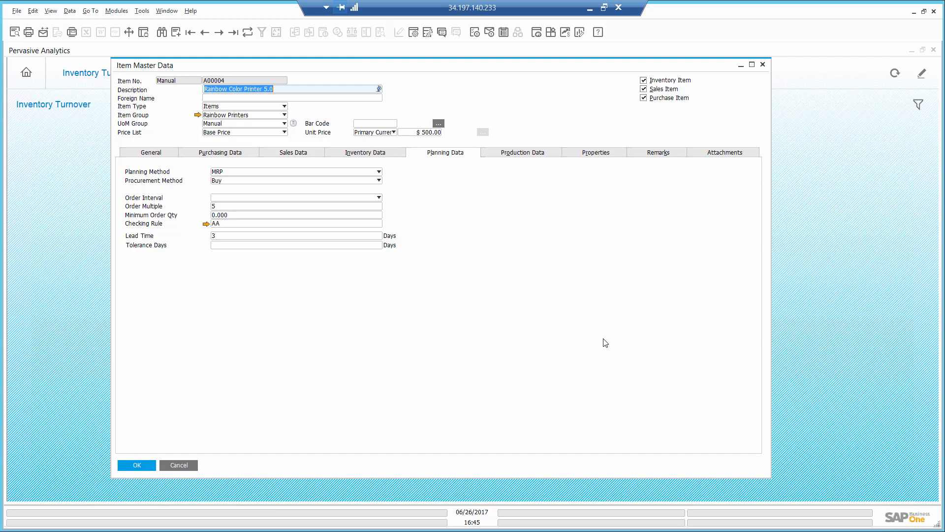
left_click(146, 465)
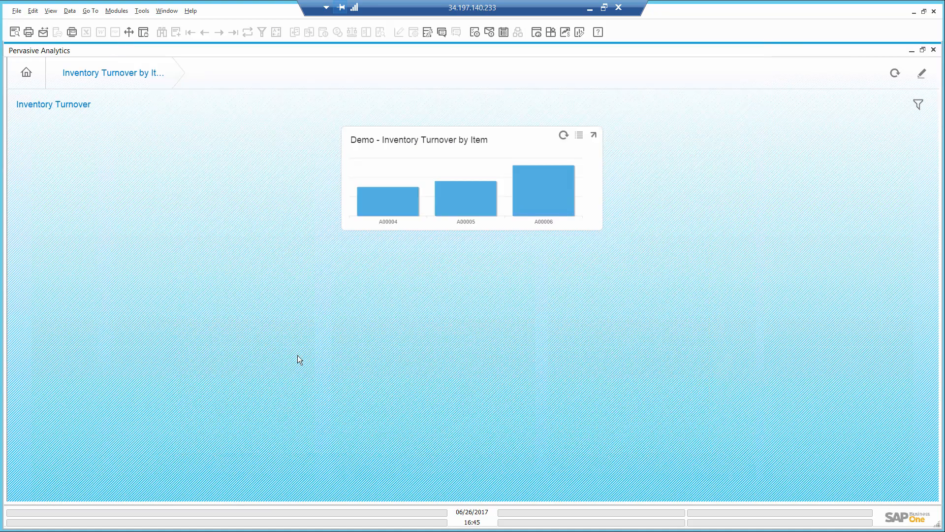
Step: Start a new forecast with code Rainbow printers and name Rainbow printers sales
left_click(933, 51)
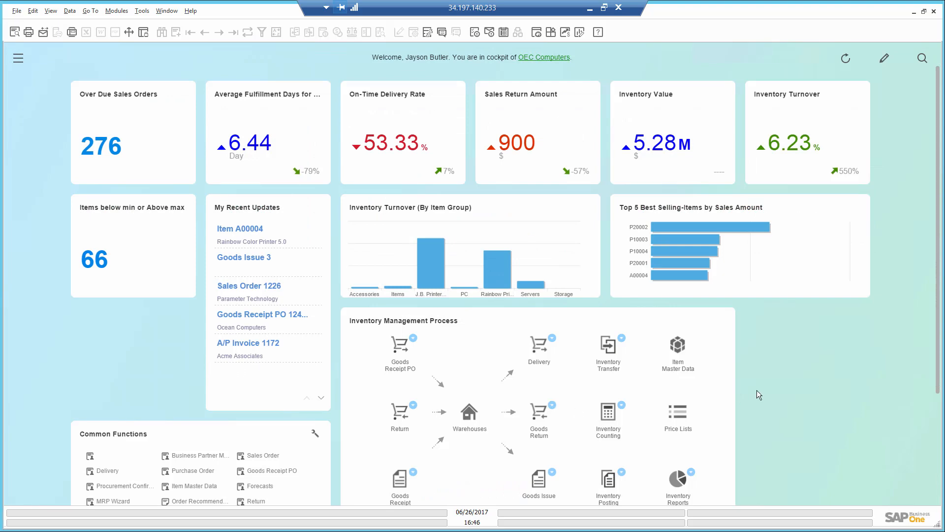
scroll(757, 395, "down", 2)
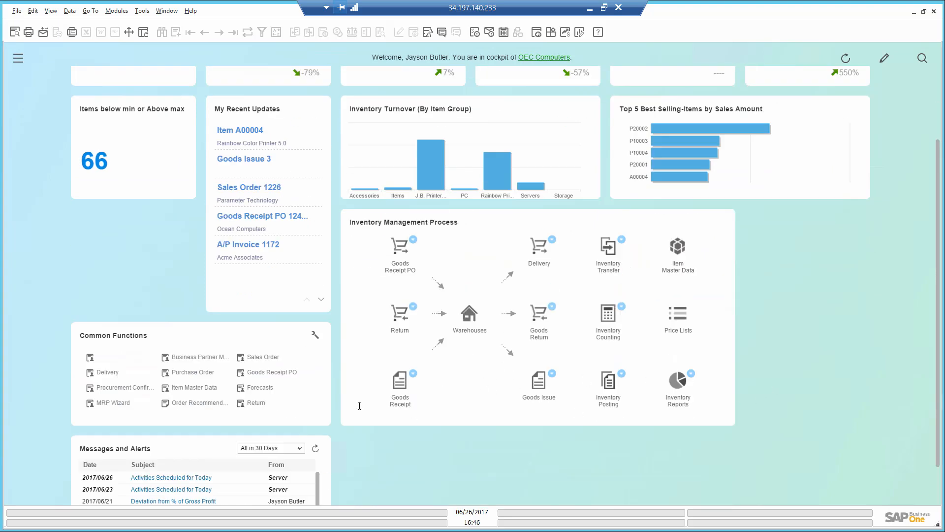
left_click(259, 388)
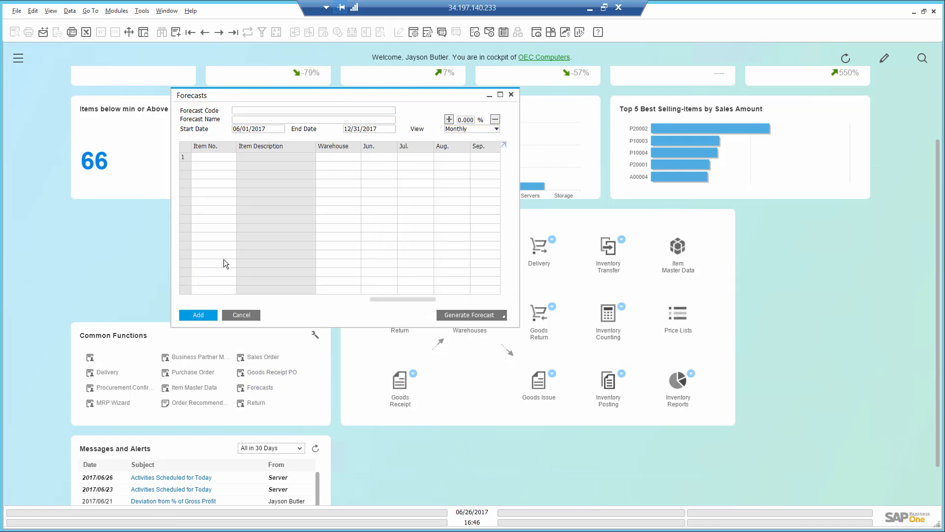
type("R")
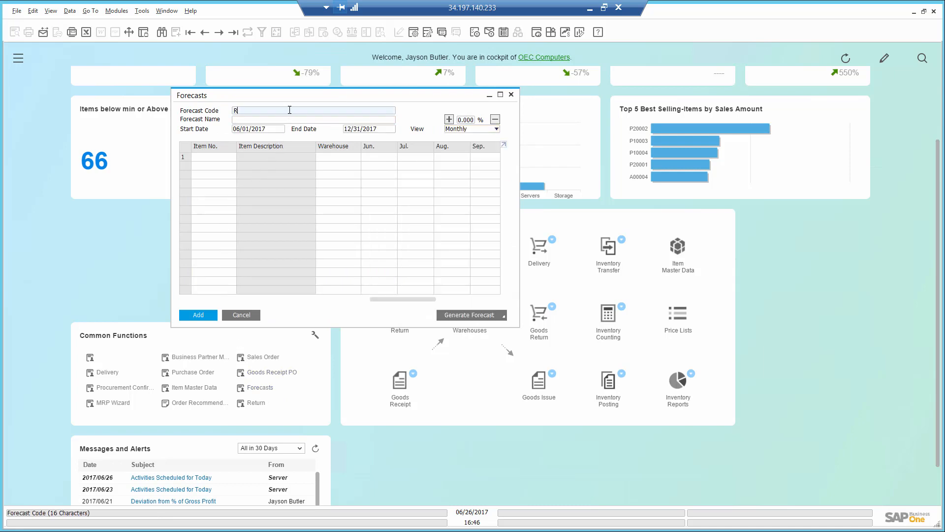
type("ainbow printers")
key("Tab")
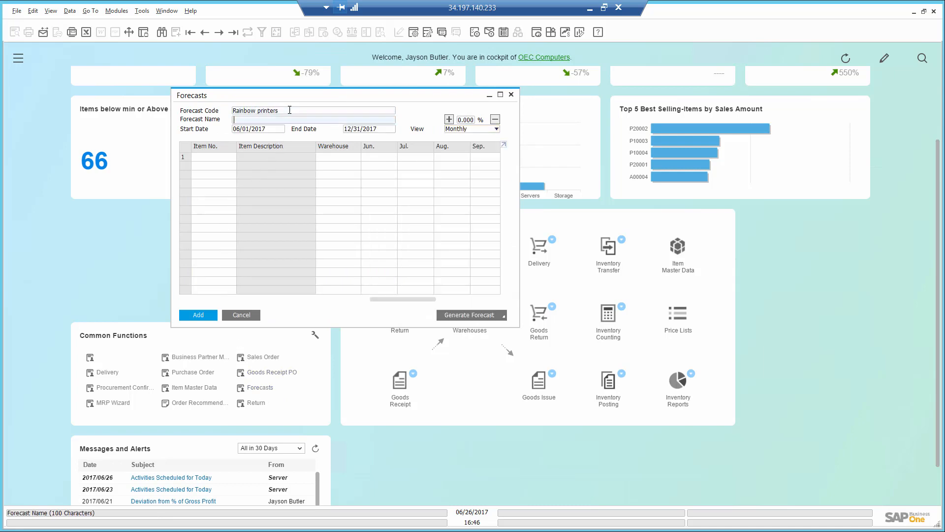
type("Rainbow printers sales")
Step: Open the intelligent forecast generator for the new forecast
left_click(469, 131)
left_click(469, 130)
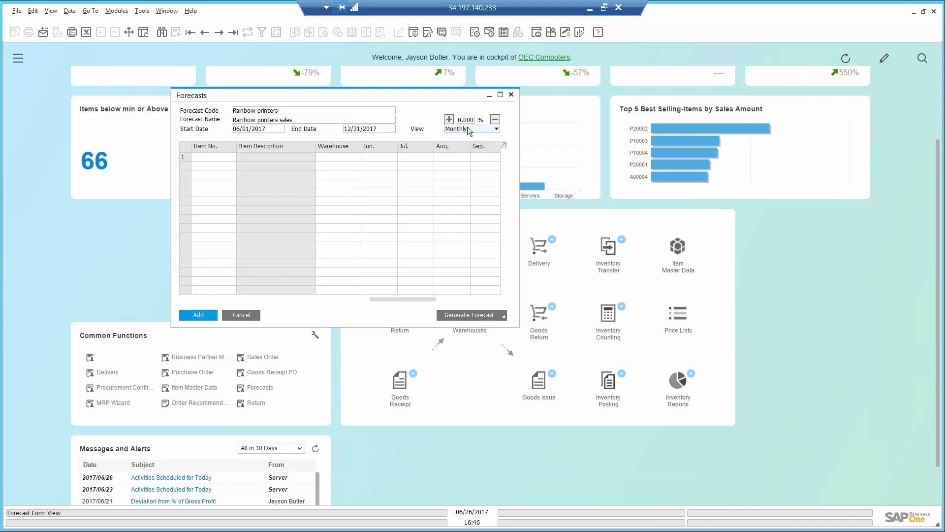
left_click(380, 129)
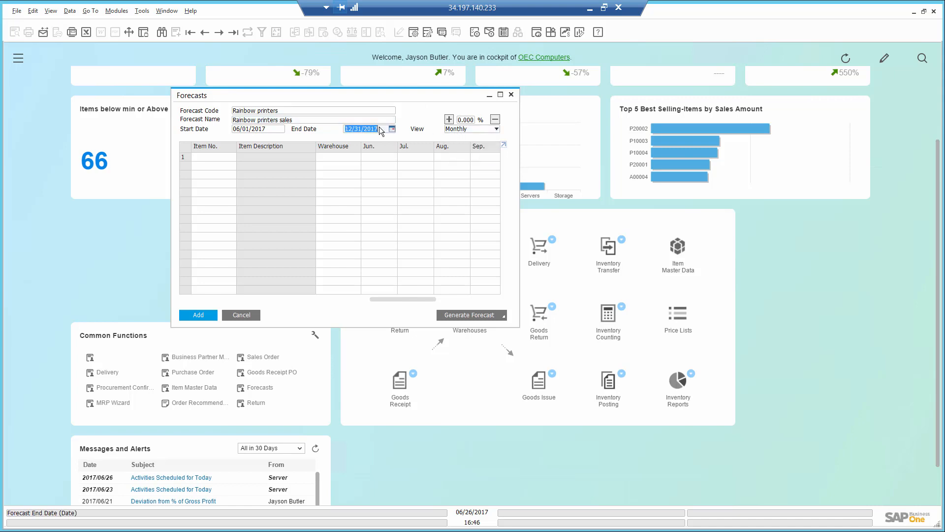
left_click(224, 157)
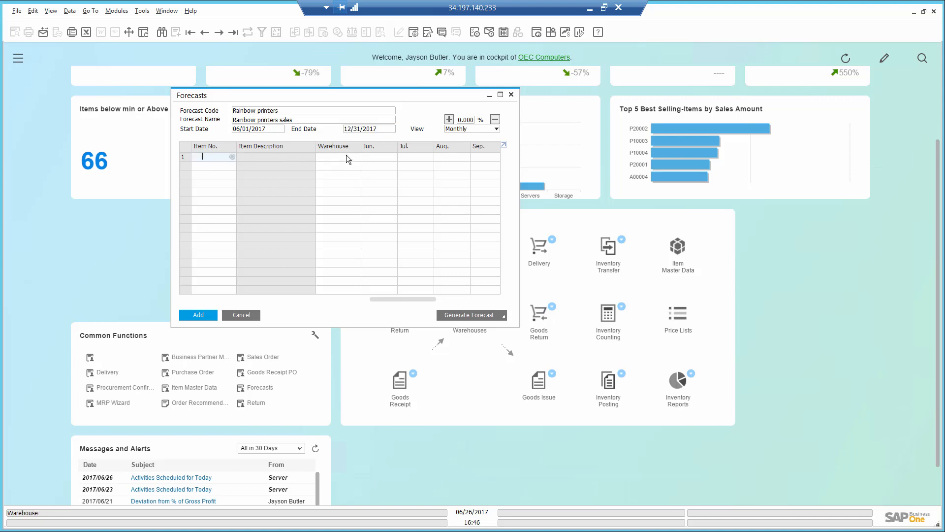
left_click(466, 314)
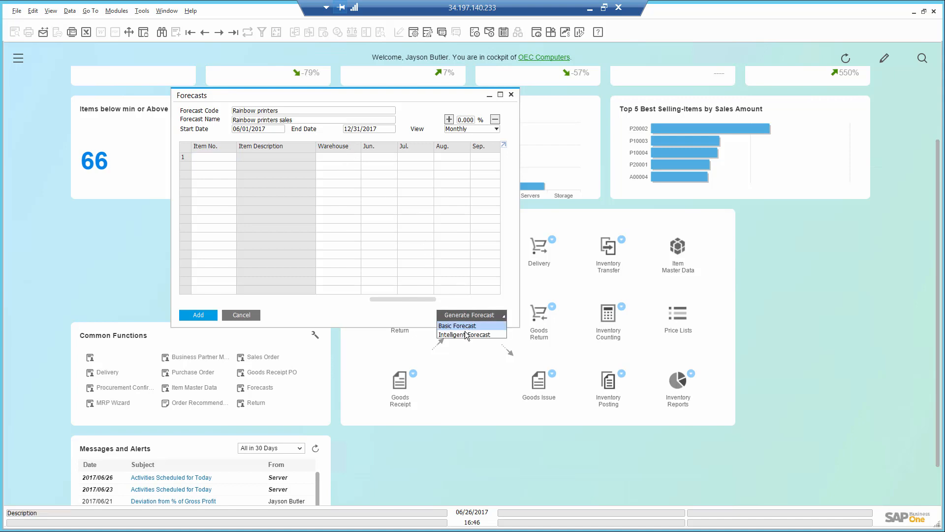
left_click(465, 335)
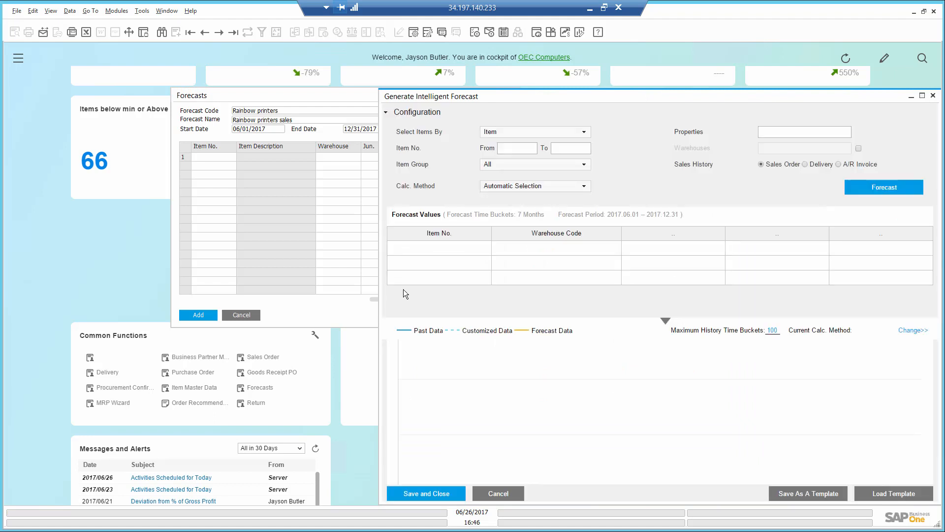
Step: Forecast the Rainbow Printers item group based on A/R invoice sales history
left_click(511, 168)
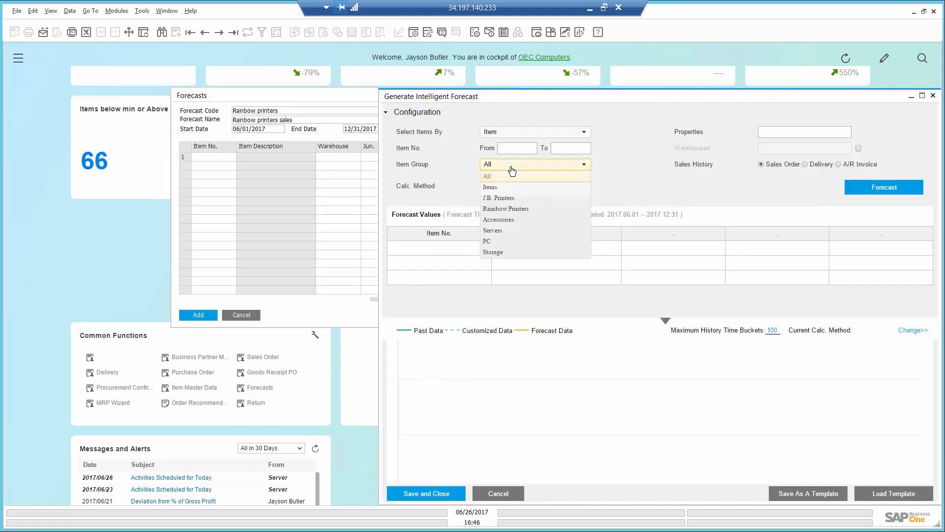
left_click(511, 209)
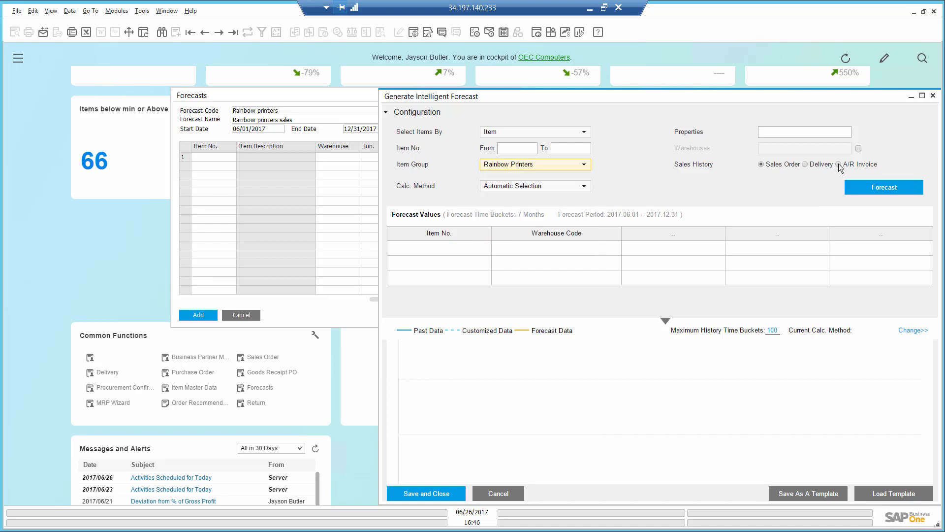
left_click(889, 190)
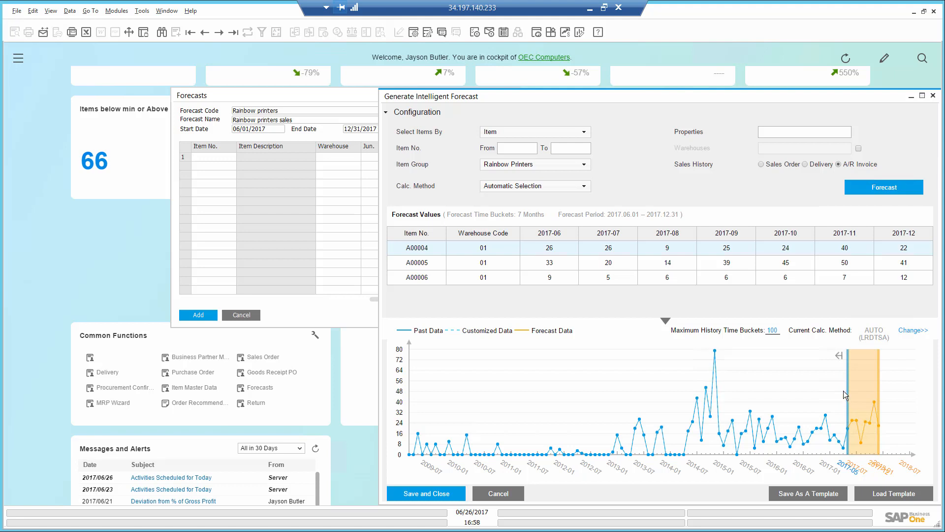
Step: Set the maximum history time buckets to 25 and rerun the forecast
left_click(769, 330)
key("BackSpace")
key("BackSpace")
type("25")
left_click(884, 187)
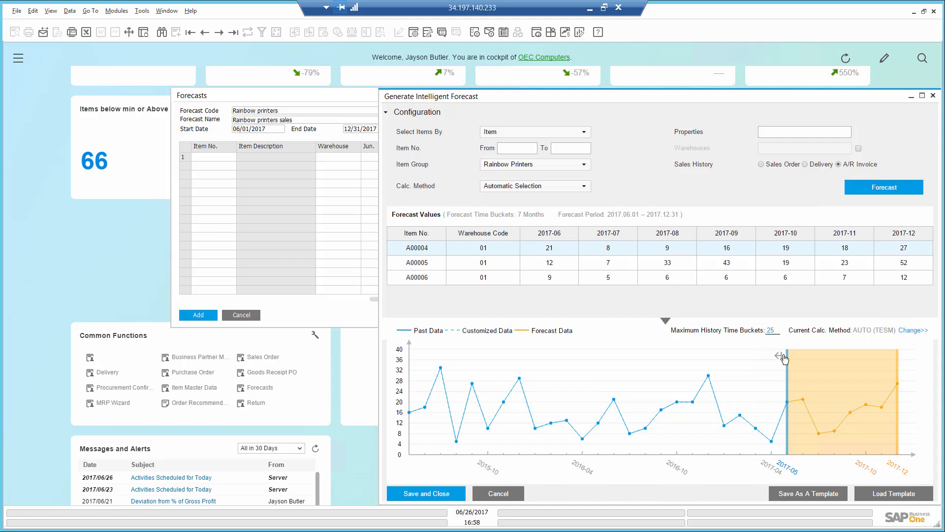
Step: Try shifting the forecast start marker on the chart to an earlier month, then restore it
left_click_drag(785, 359, 708, 371)
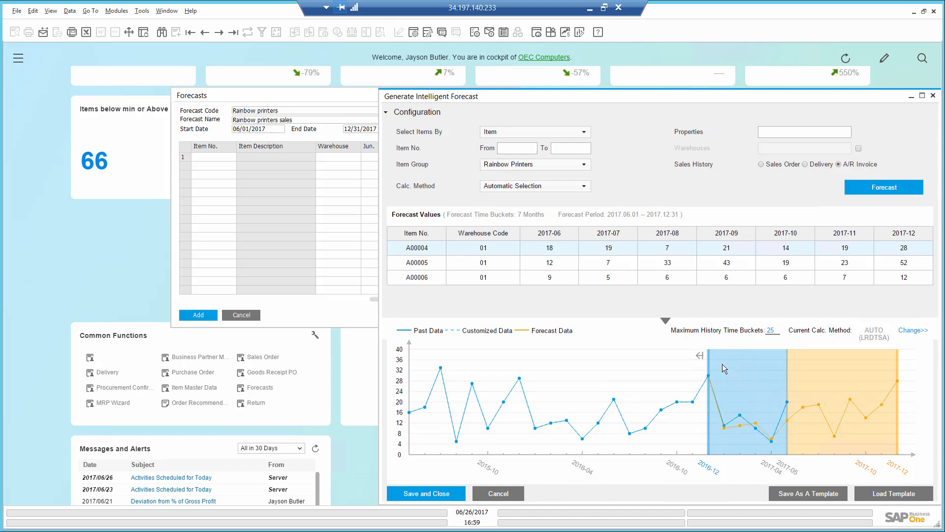
left_click_drag(708, 357, 786, 361)
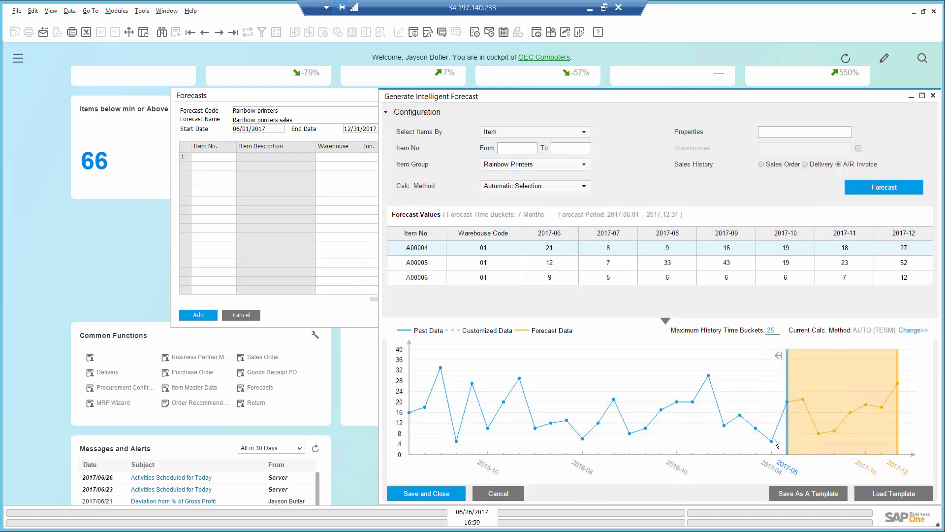
mouse_move(774, 445)
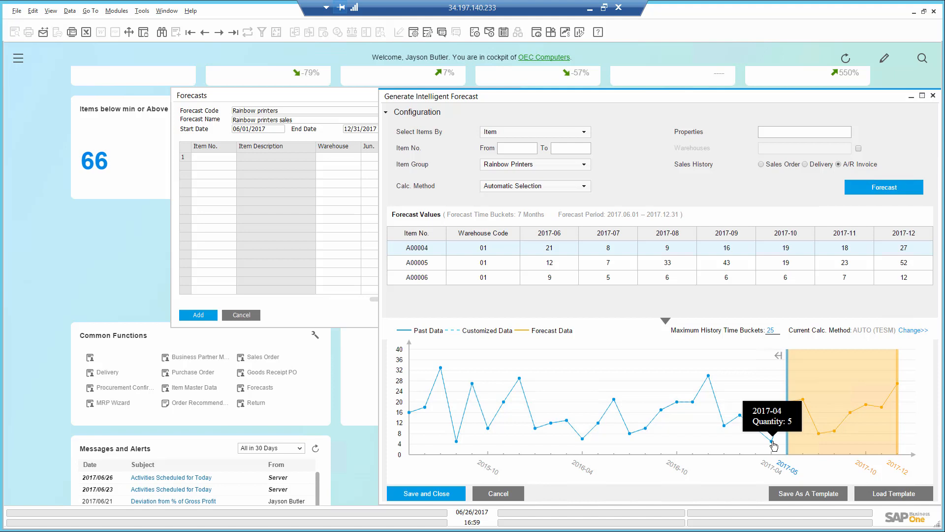
Step: Raise the April 2017 past sales point of item A00004 on the chart to customize its history, and review each item's chart
left_click_drag(774, 445, 772, 428)
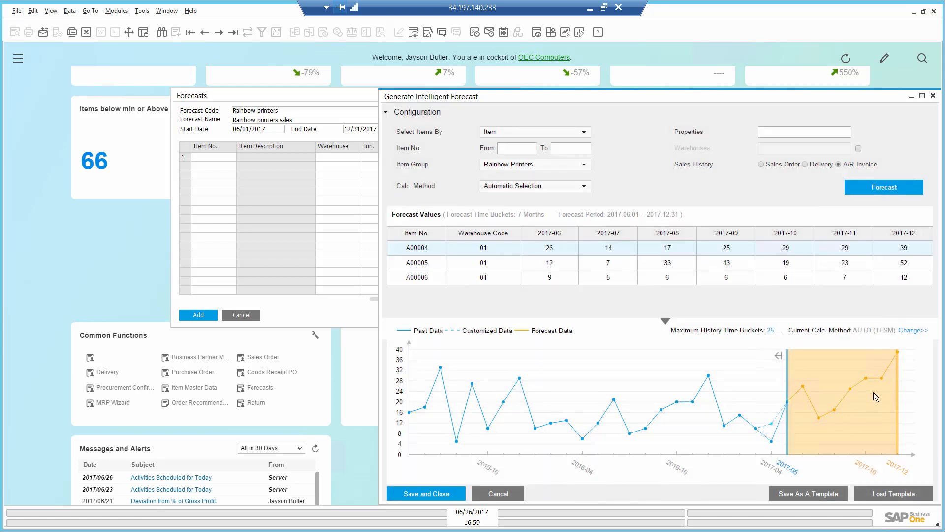
left_click(484, 263)
left_click(484, 278)
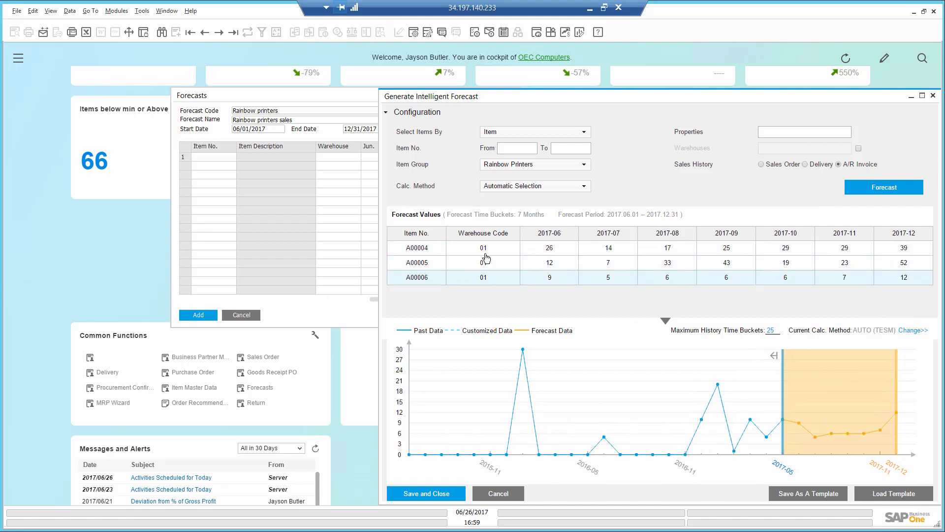
left_click(485, 249)
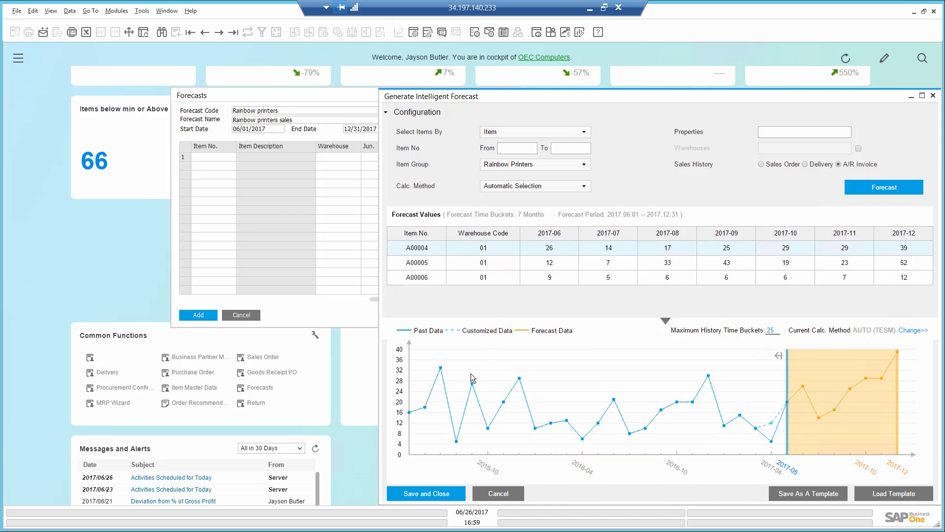
Step: Save the generated forecast values into the Rainbow printers forecast, add it, and close the Forecasts form
left_click(435, 493)
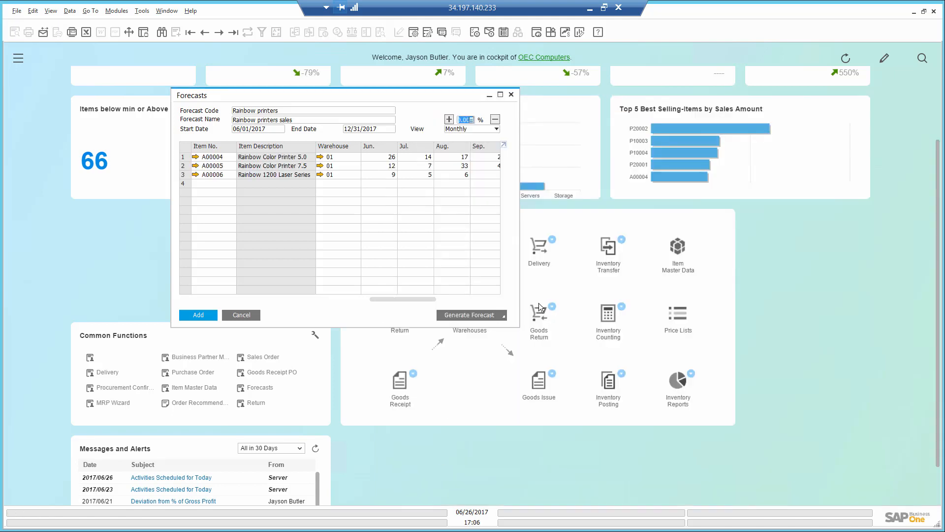
left_click(377, 158)
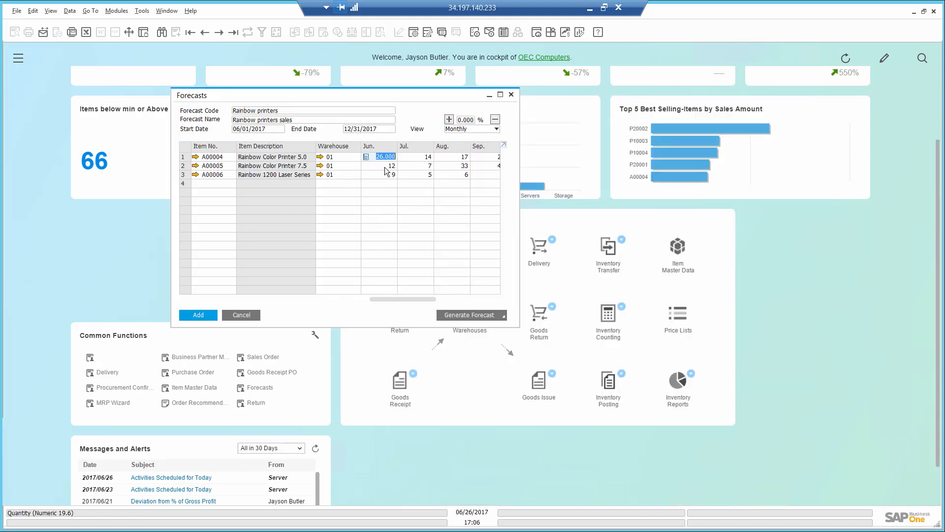
left_click(387, 167)
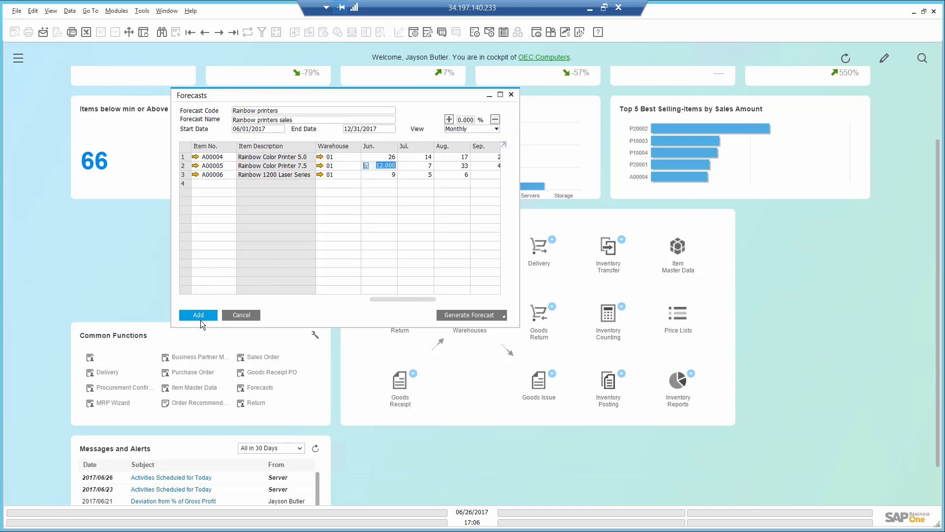
left_click(200, 315)
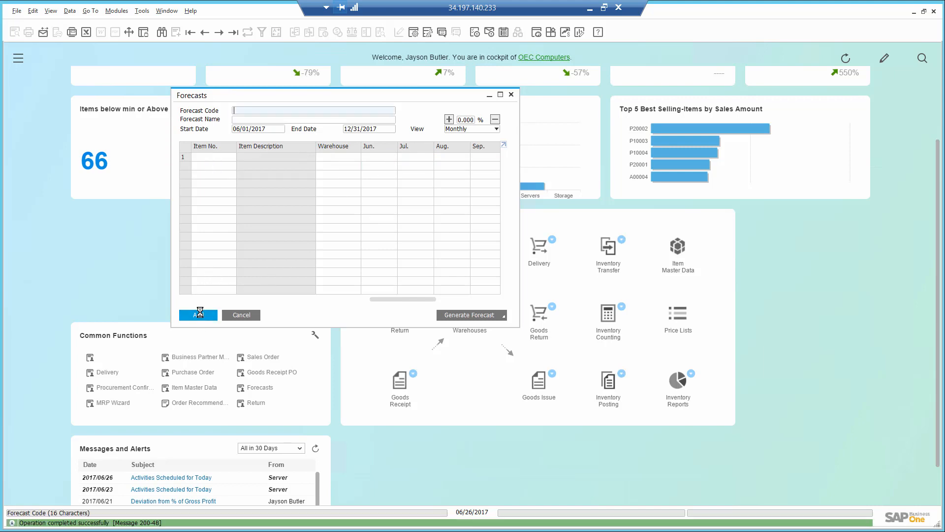
left_click(234, 316)
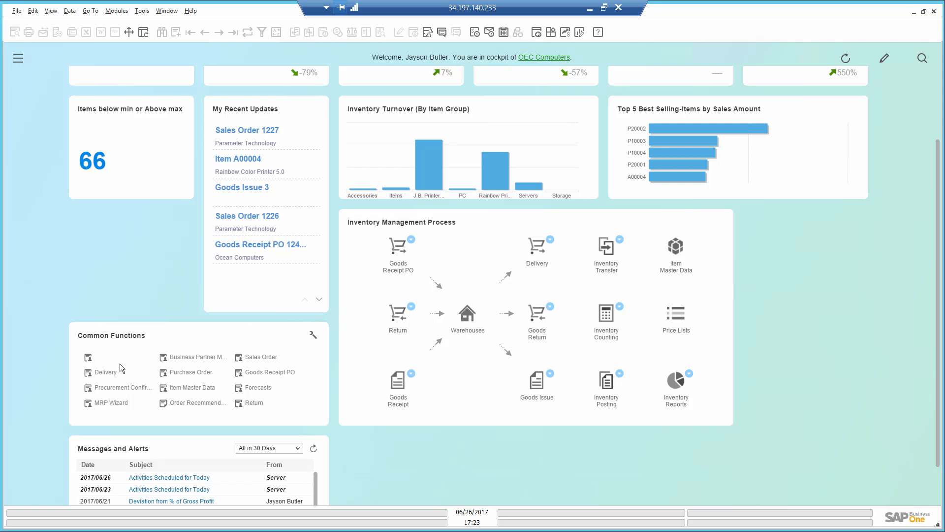
Step: Open the MRP Wizard and proceed with the existing Rainbow Printers scenario through to the documents data source page
left_click(113, 403)
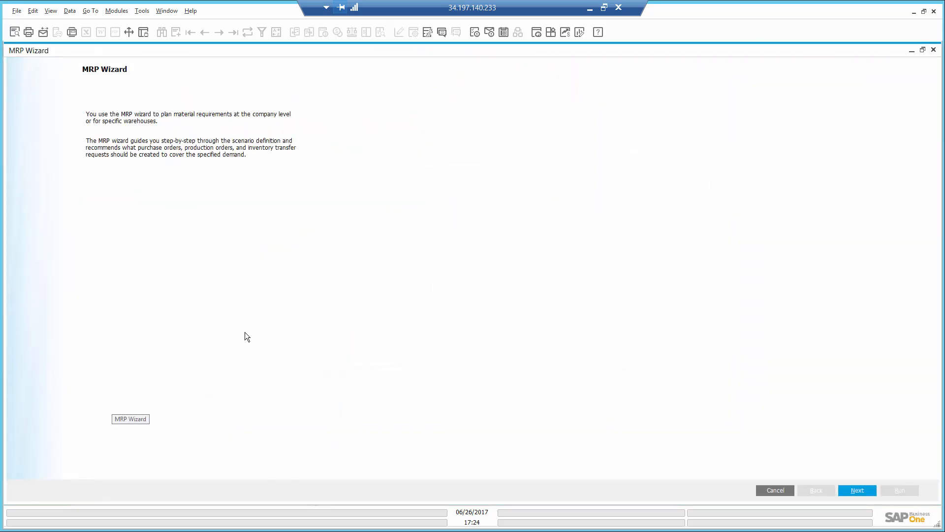
left_click(857, 490)
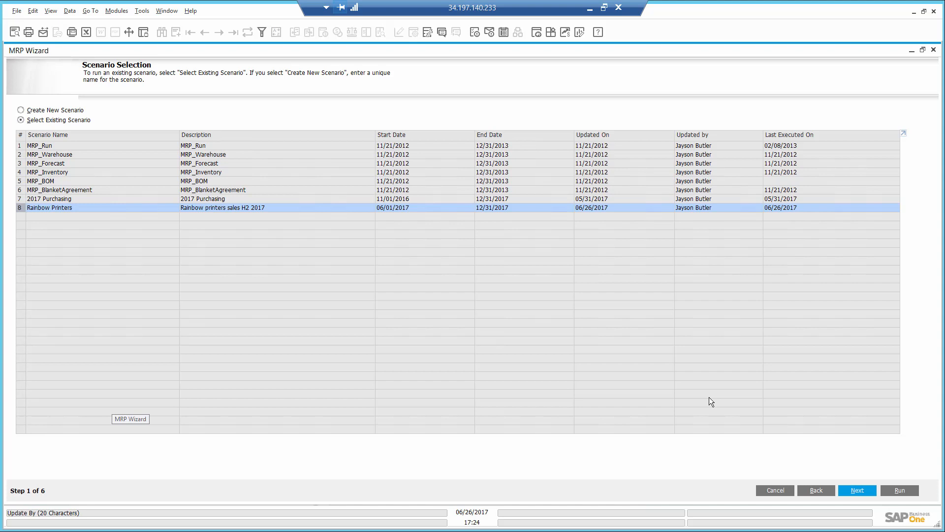
left_click(853, 488)
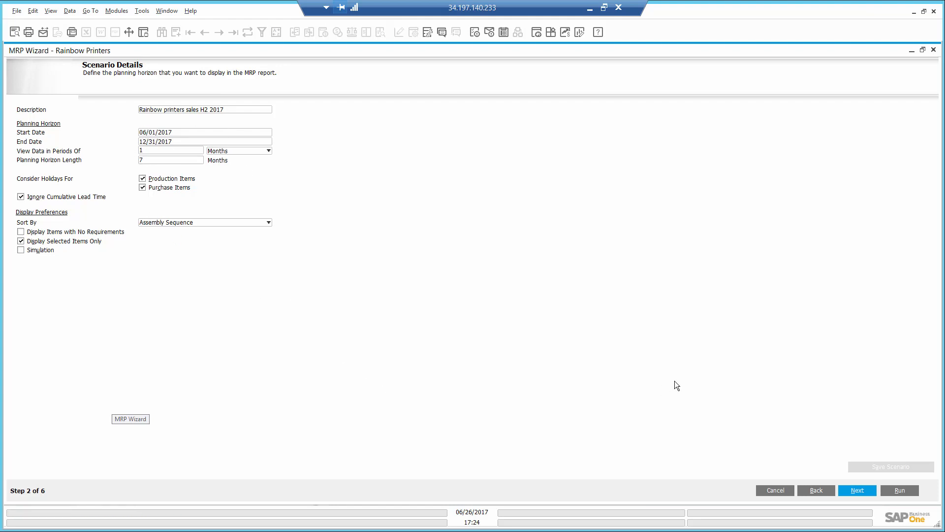
left_click(856, 490)
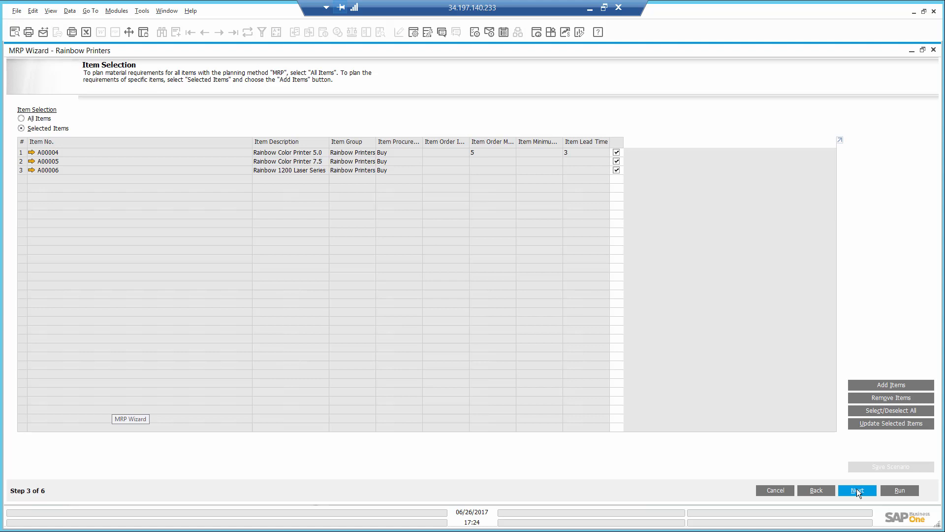
left_click(856, 491)
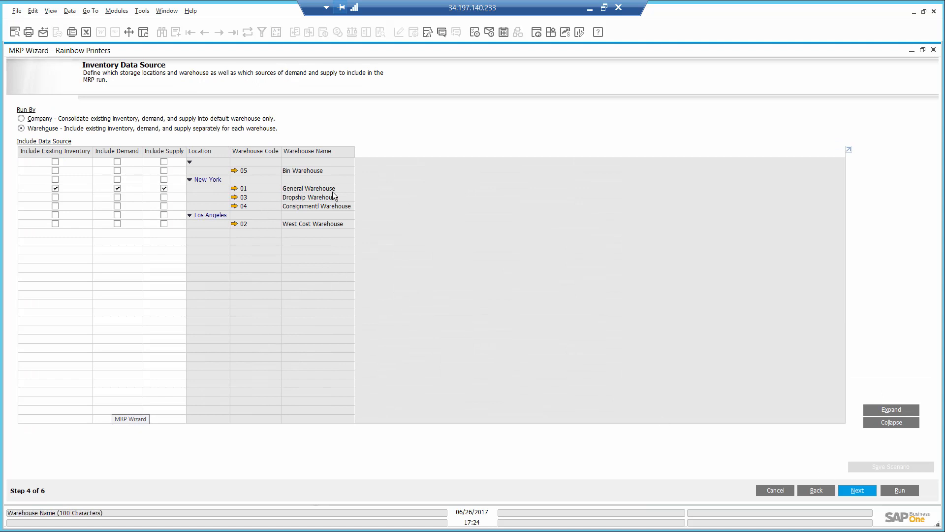
left_click(859, 491)
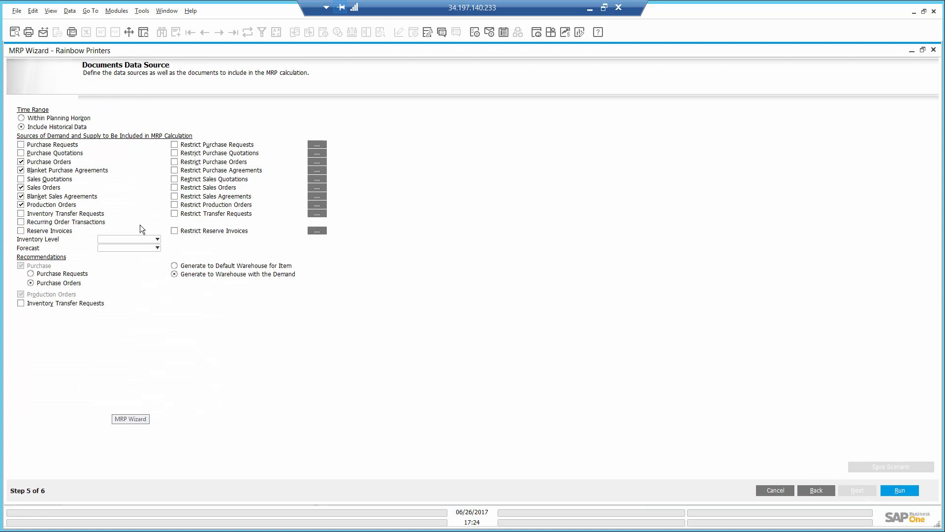
Step: Set the MRP forecast source to Rainbow printers and run the scenario
left_click(146, 246)
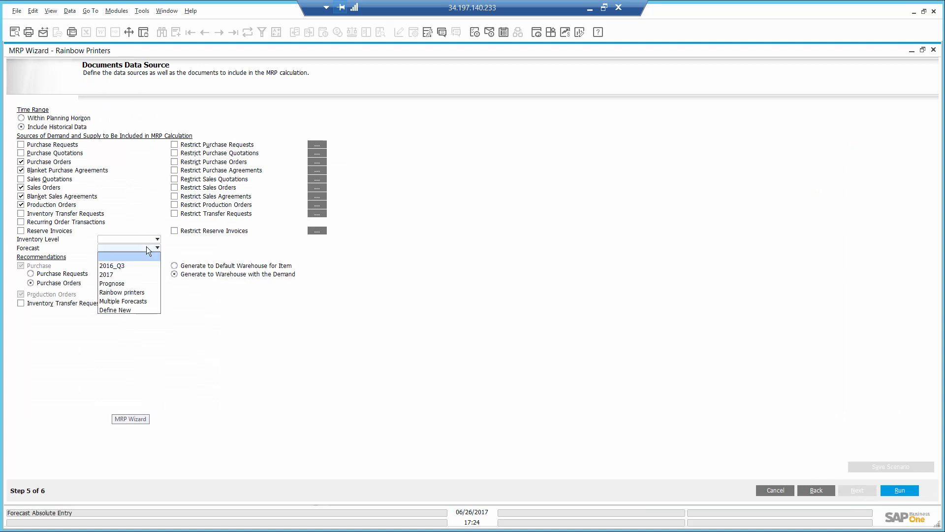
left_click(139, 294)
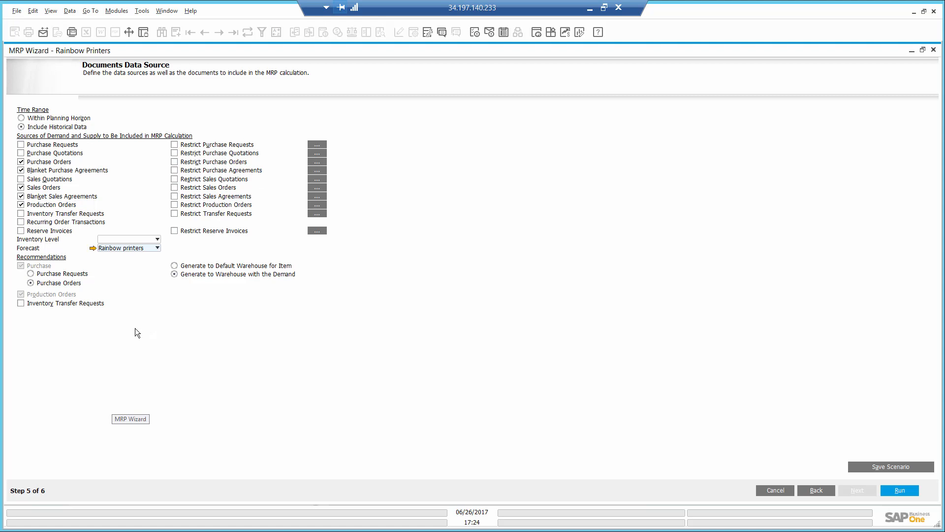
left_click(895, 489)
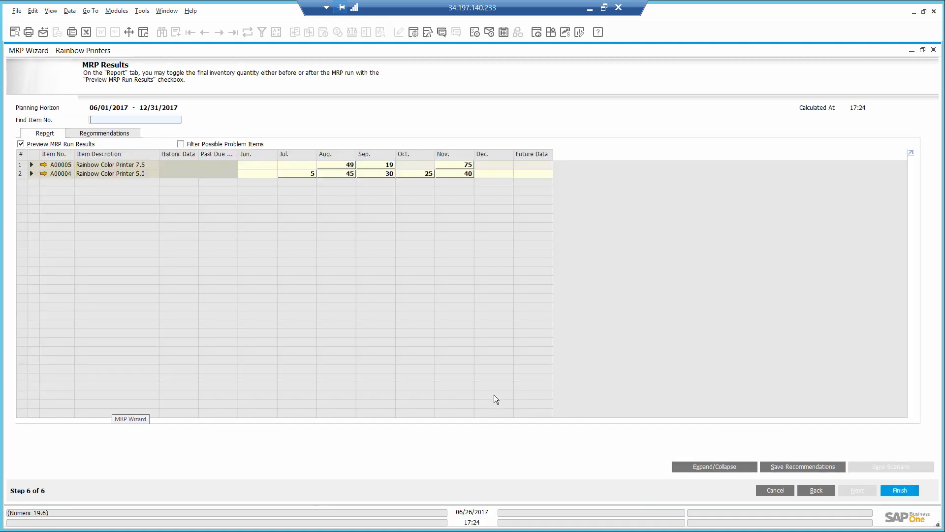
Step: Expand the A00004 results and inspect the pegging information for July and August demand
left_click(31, 174)
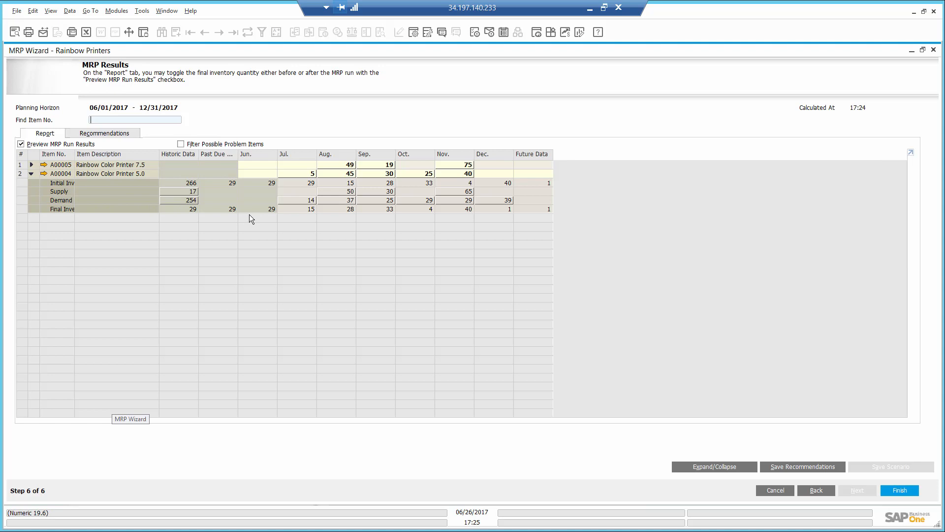
double_click(311, 201)
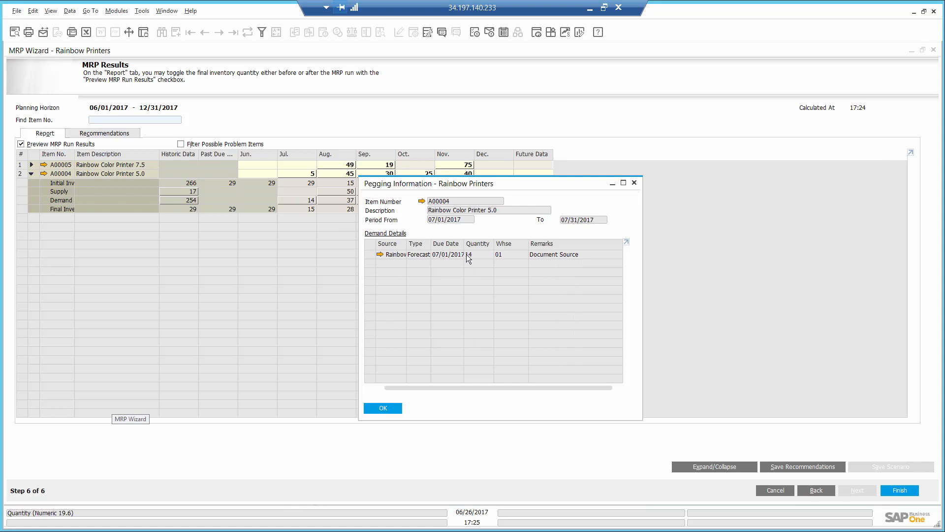
left_click(384, 407)
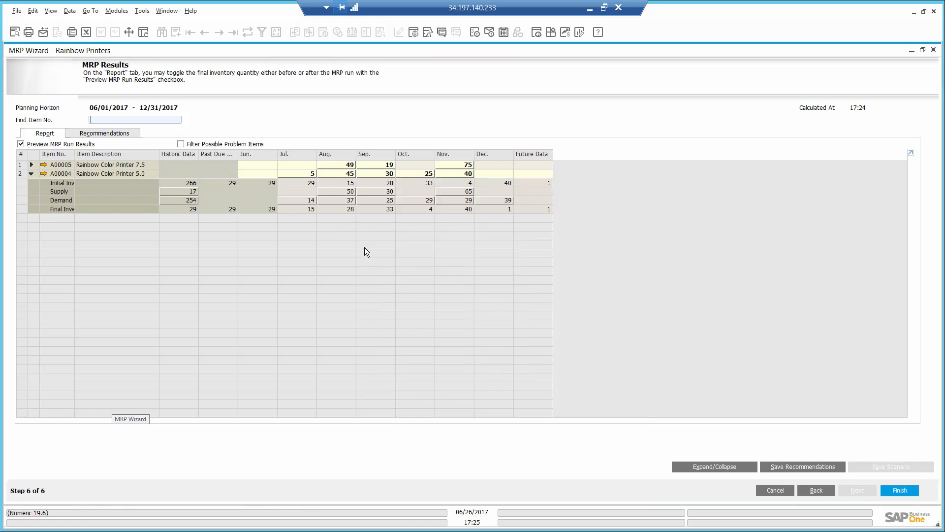
double_click(343, 200)
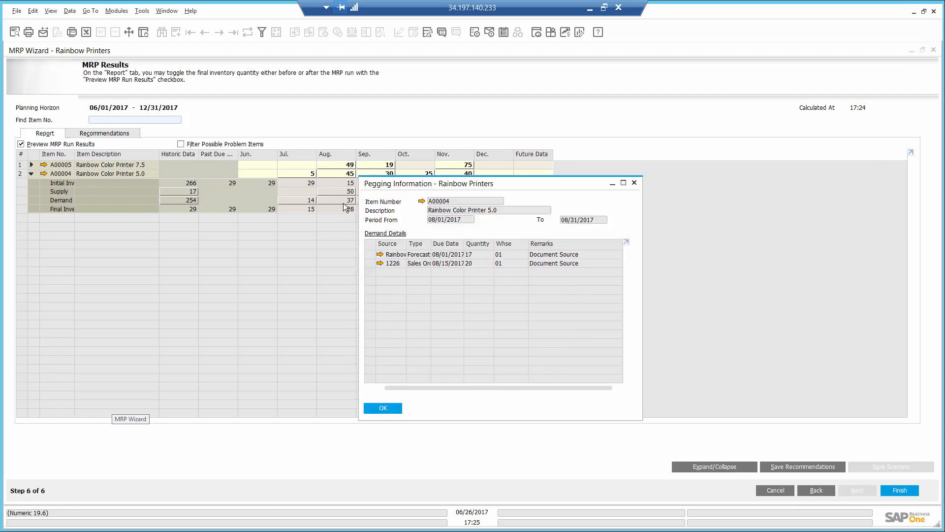
left_click(379, 408)
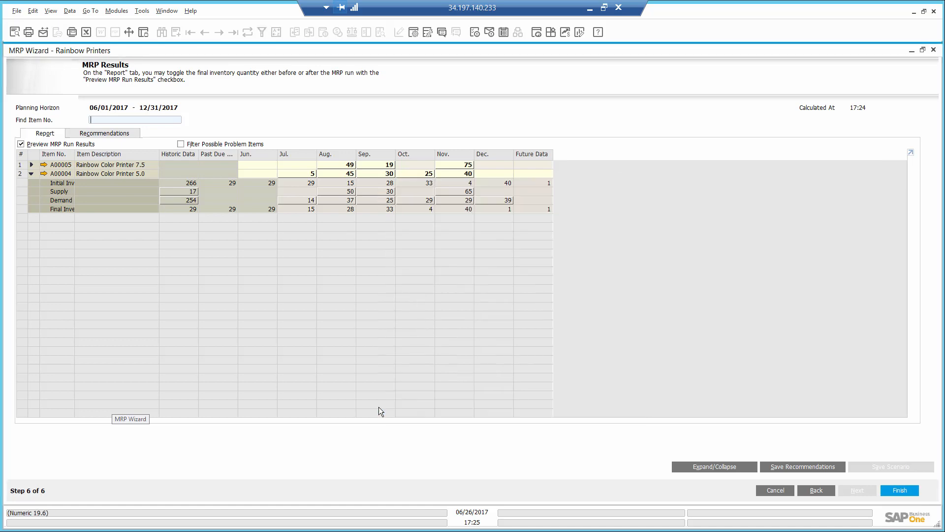
Step: Save the MRP purchase order recommendations and finish the wizard
left_click(104, 135)
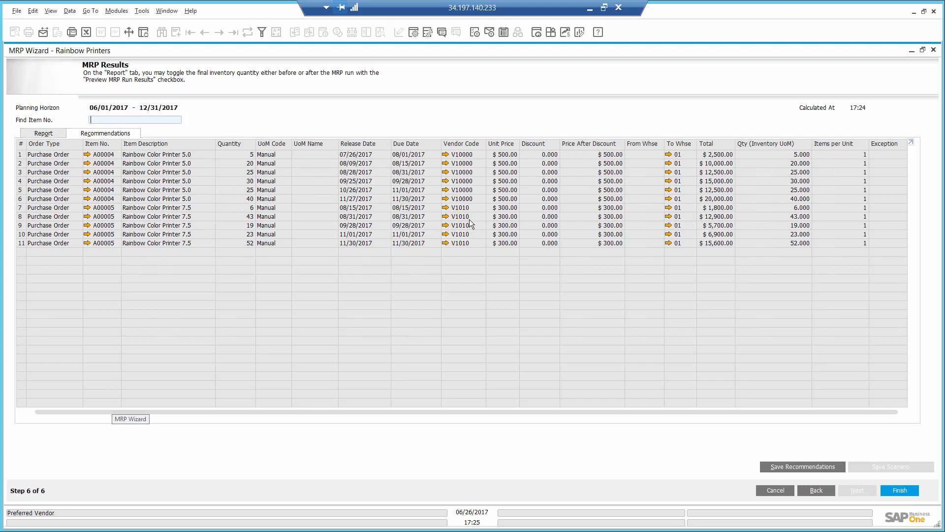
left_click(790, 464)
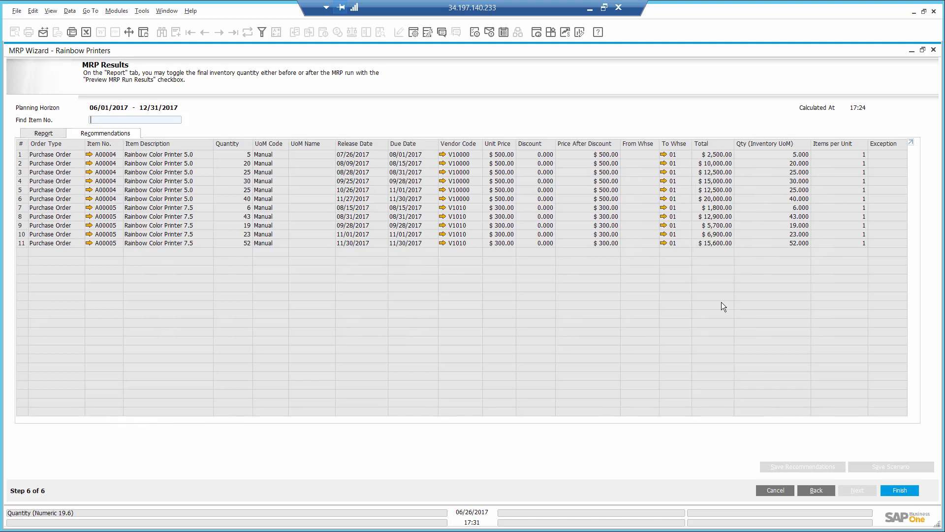
left_click(900, 490)
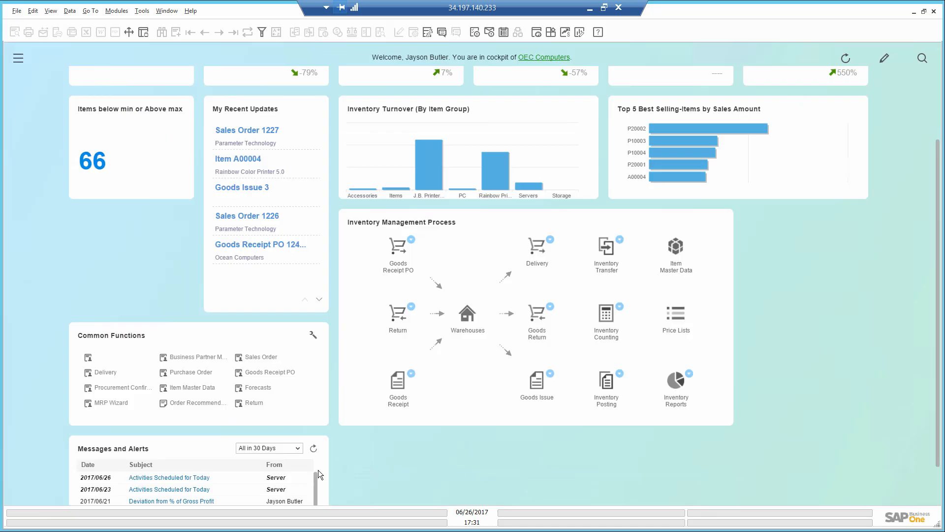
Step: Open Order Recommendation for the Rainbow Printers scenario
left_click(196, 403)
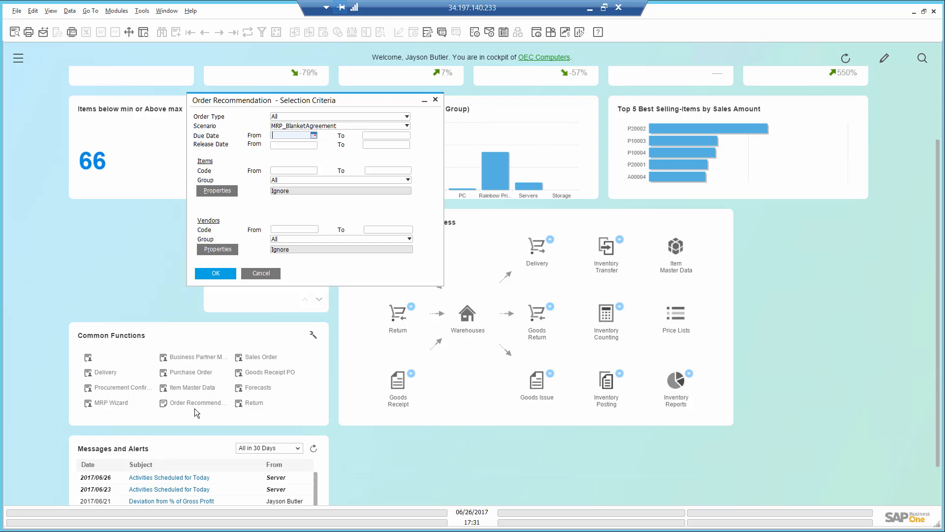
left_click(373, 125)
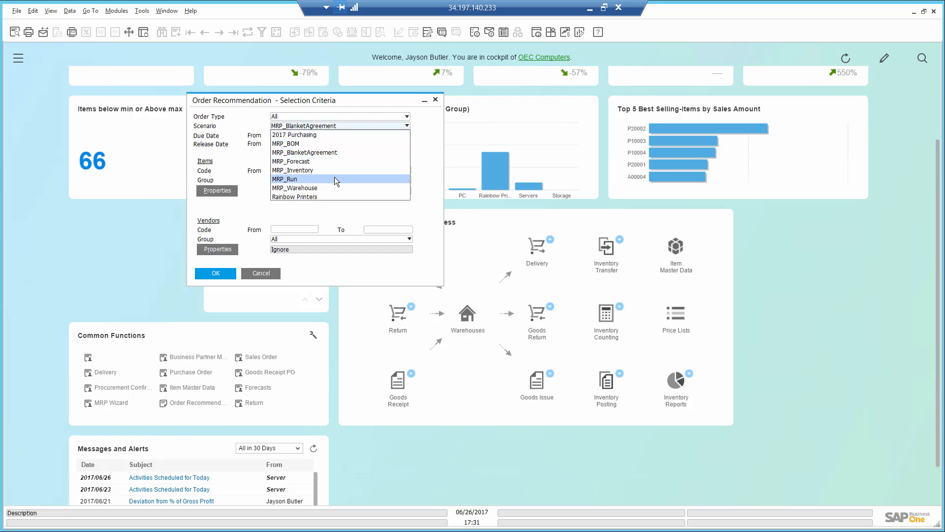
left_click(330, 196)
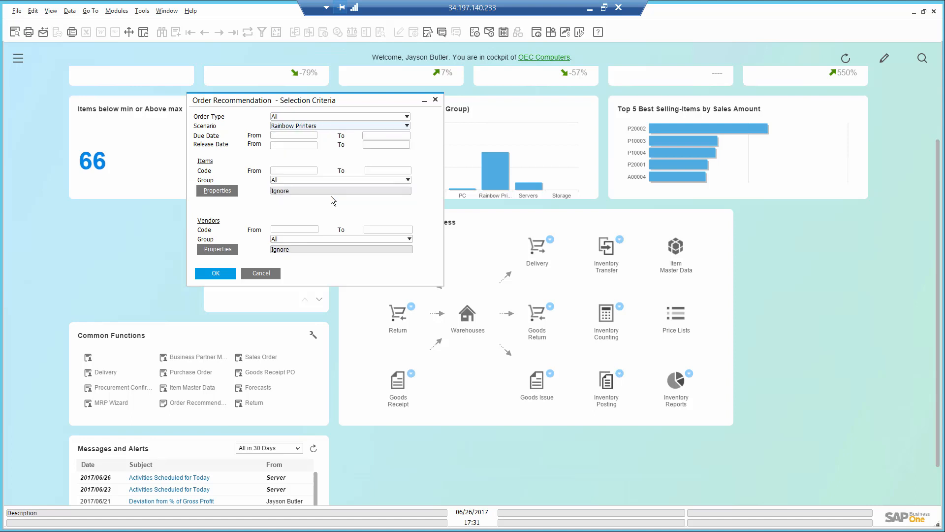
left_click(217, 273)
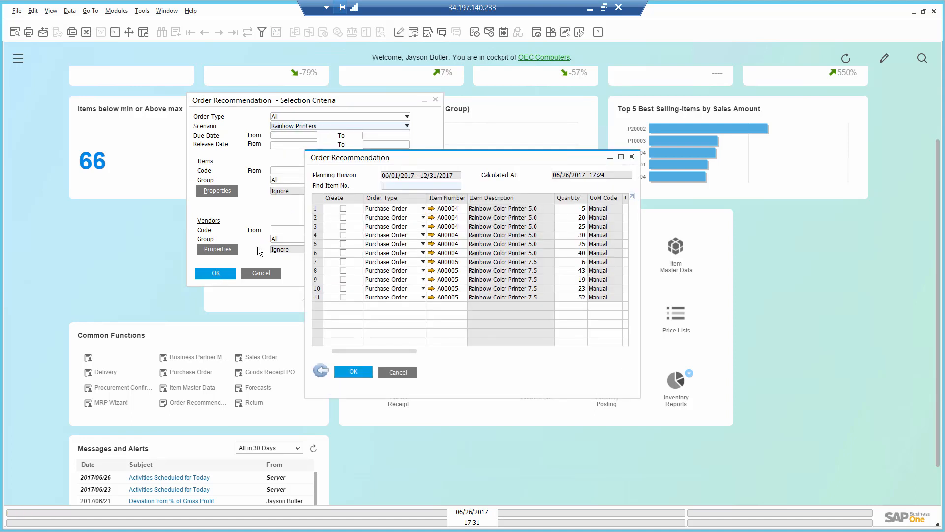
Step: Select the first four A00004 recommendations, create a purchase order from them, and close the order recommendation windows
left_click(343, 208)
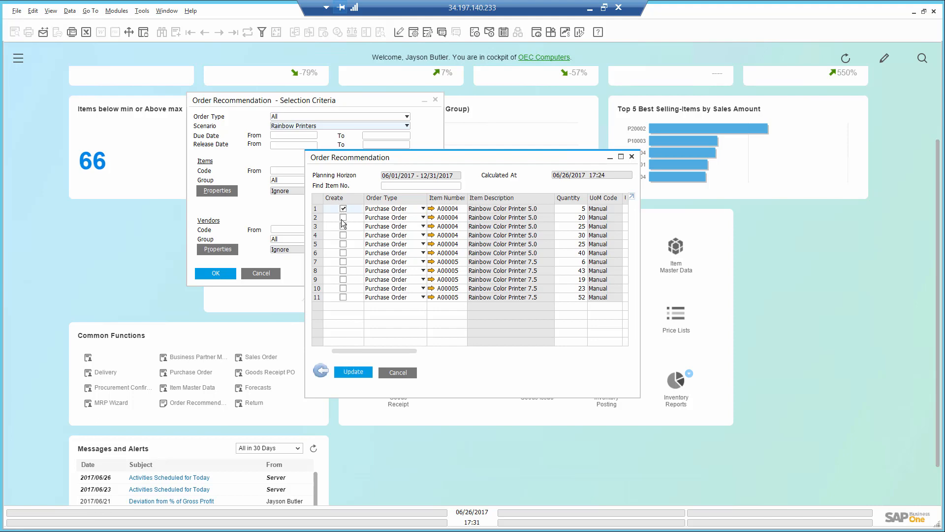
left_click(343, 218)
left_click(343, 227)
left_click(342, 235)
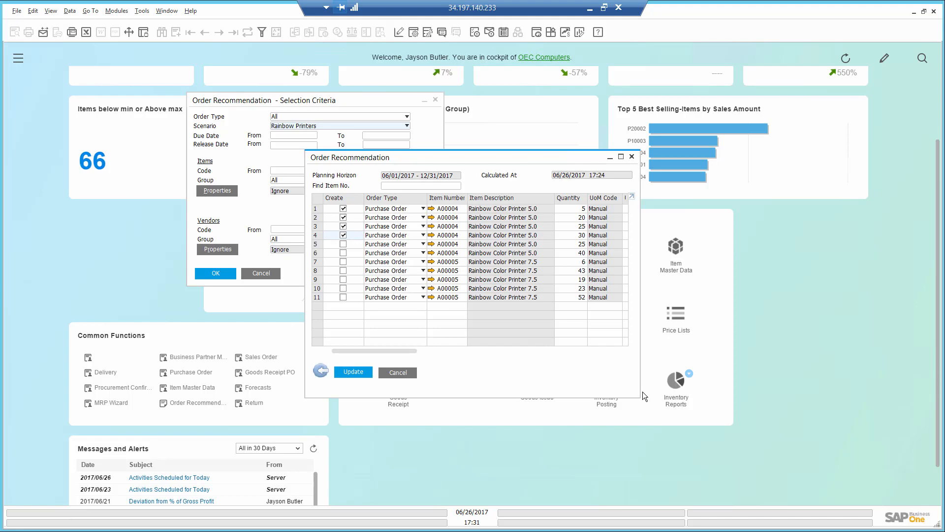
left_click_drag(640, 397, 888, 431)
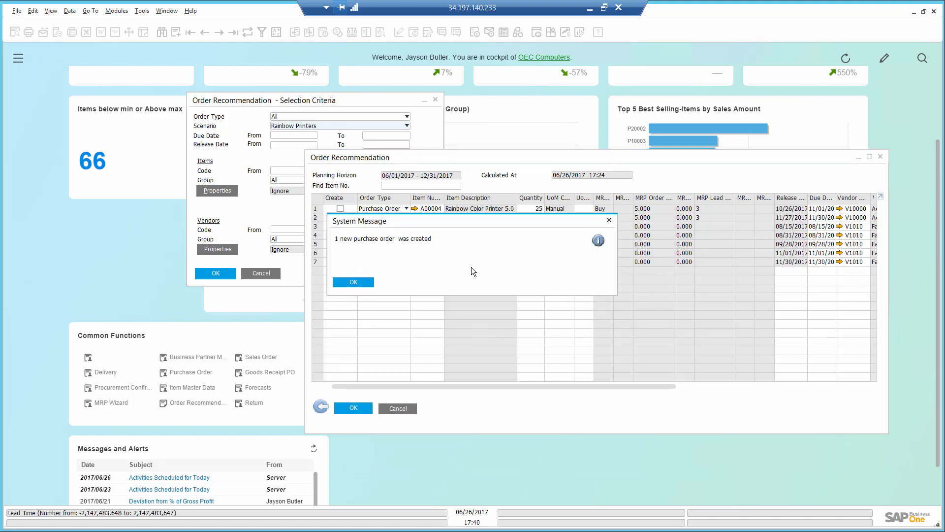
left_click(355, 282)
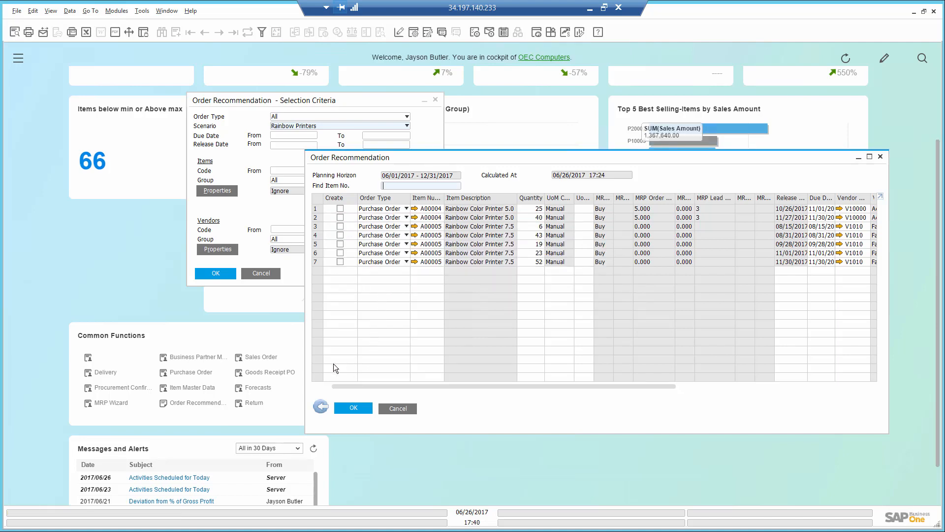
left_click(320, 407)
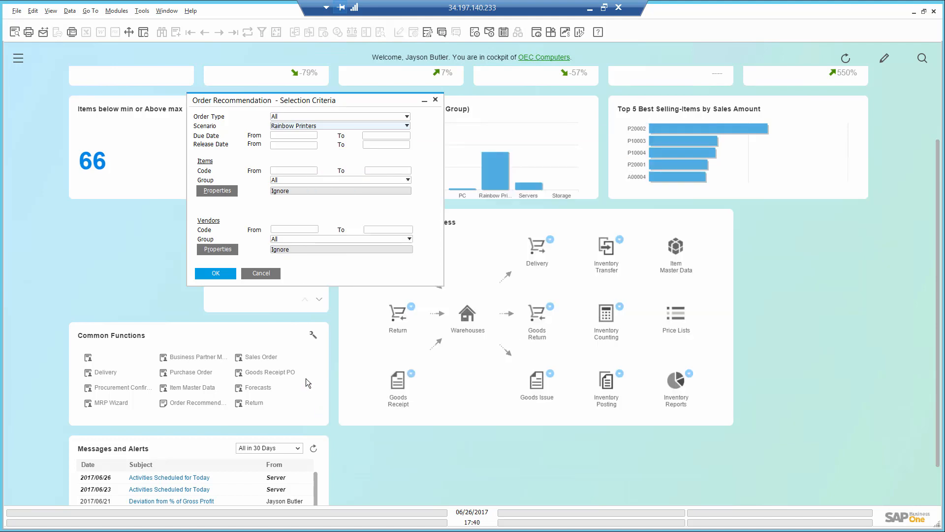
left_click(261, 274)
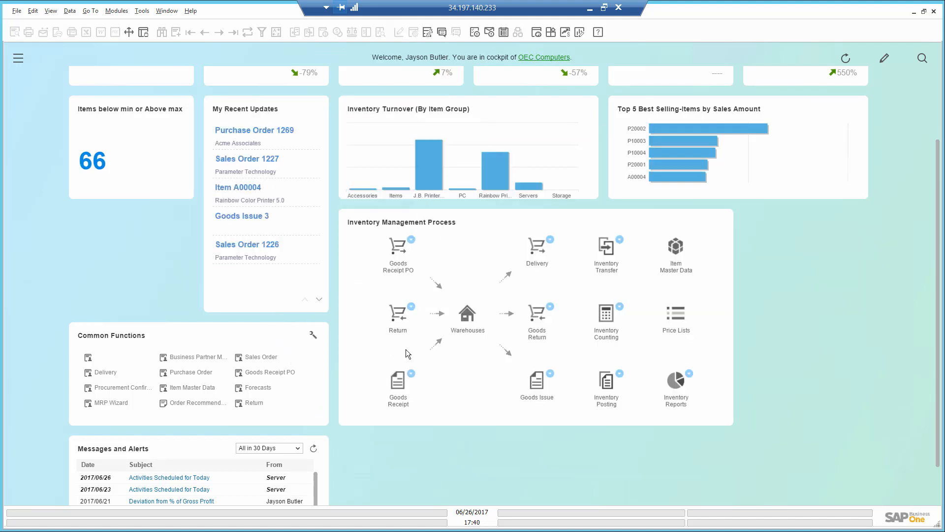